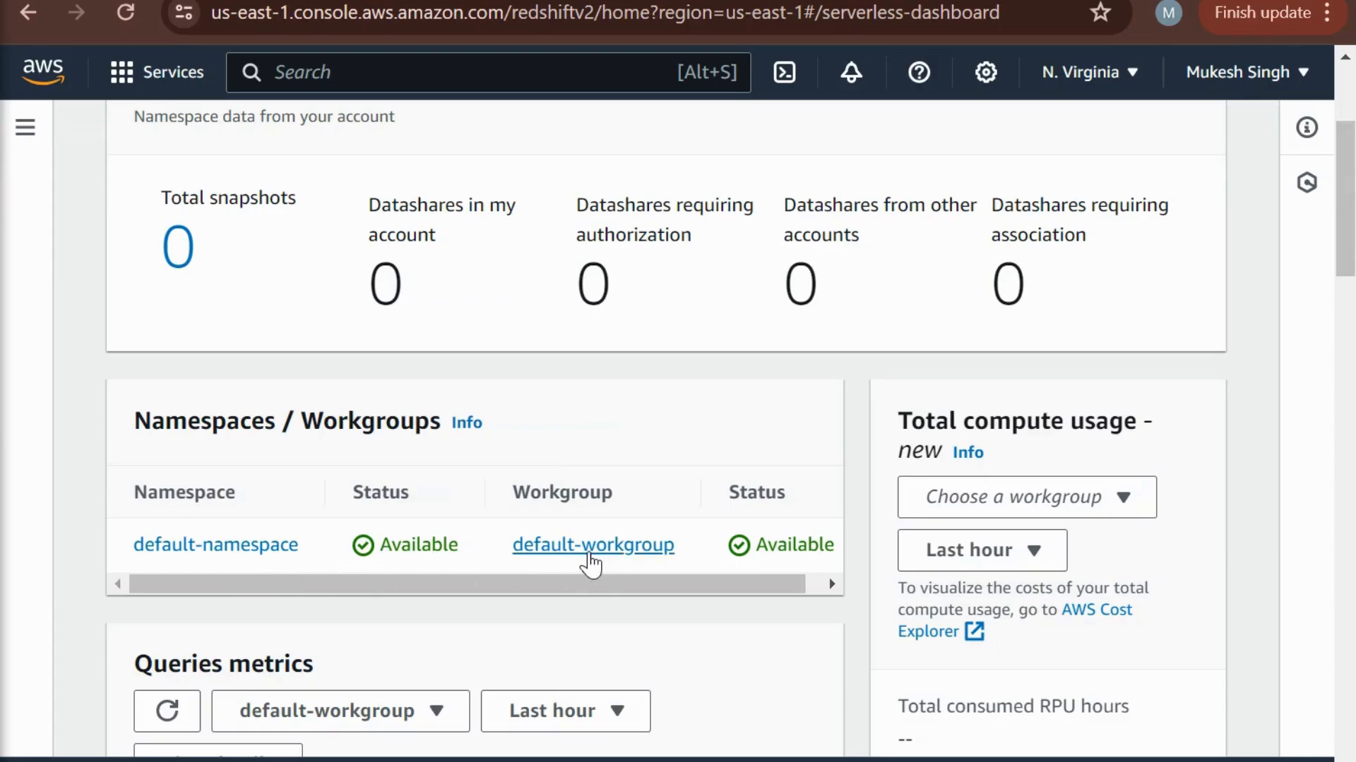
- Open the Redshift query editor from the Serverless dashboard and expand the default-workgroup to list its databases
scroll(591, 346, "up", 4)
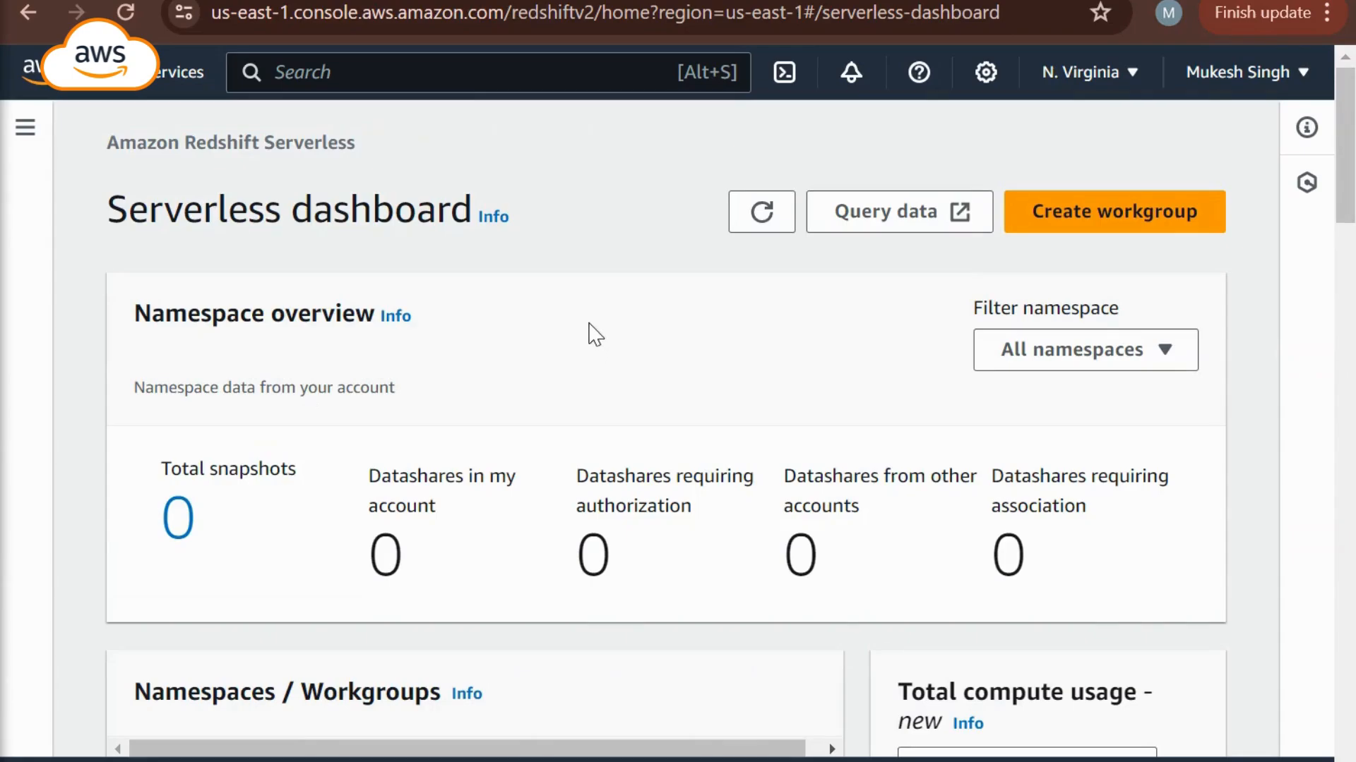
left_click(888, 221)
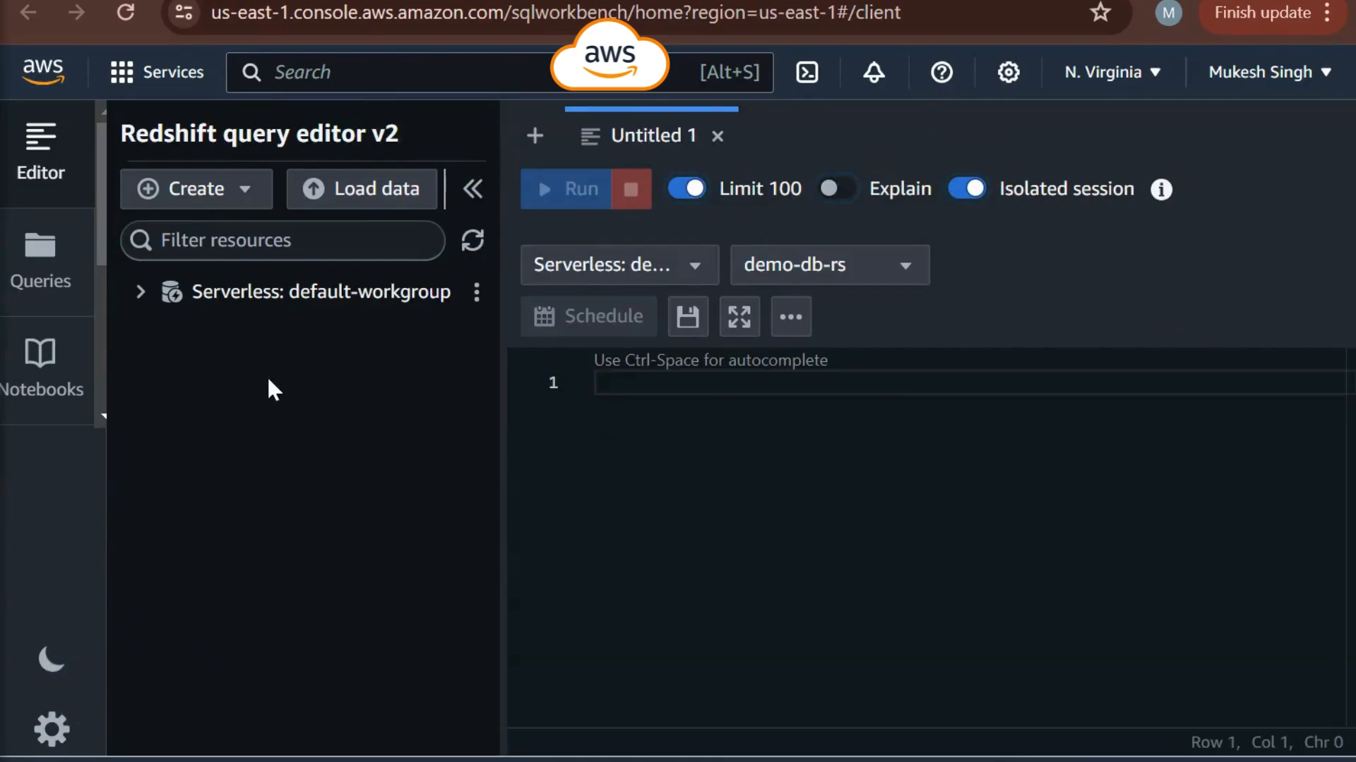
left_click(138, 296)
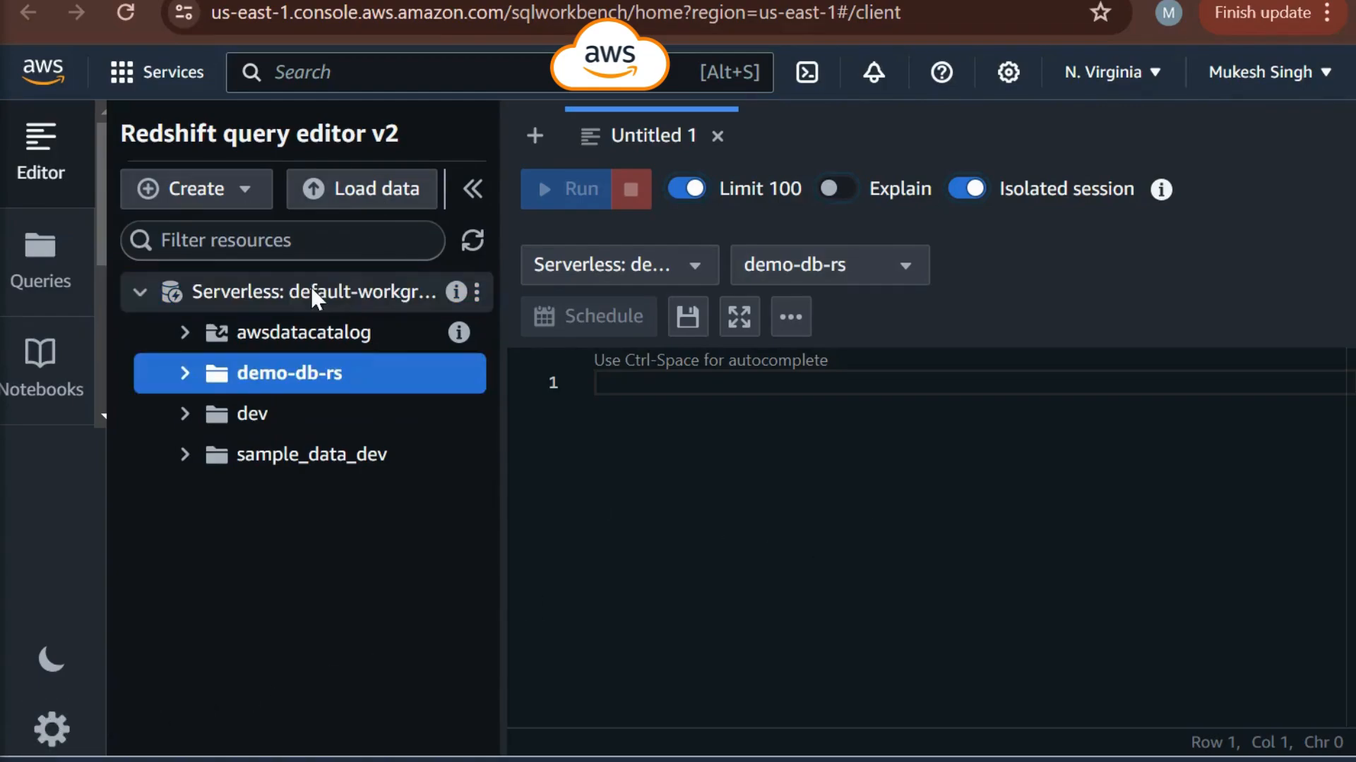
left_click(310, 286)
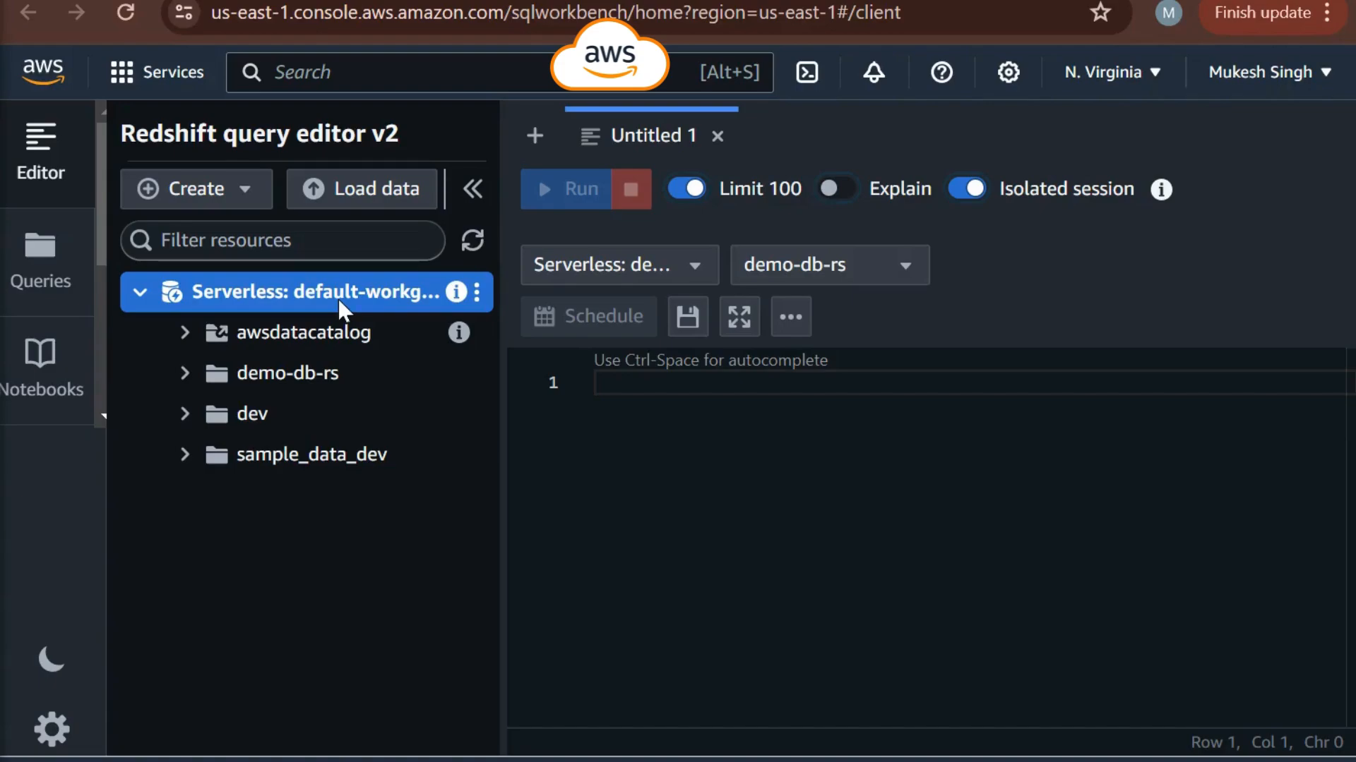
- Open the query editor's account settings and examine the maximum connections, export result set, sample databases and S3 URI options
left_click(53, 738)
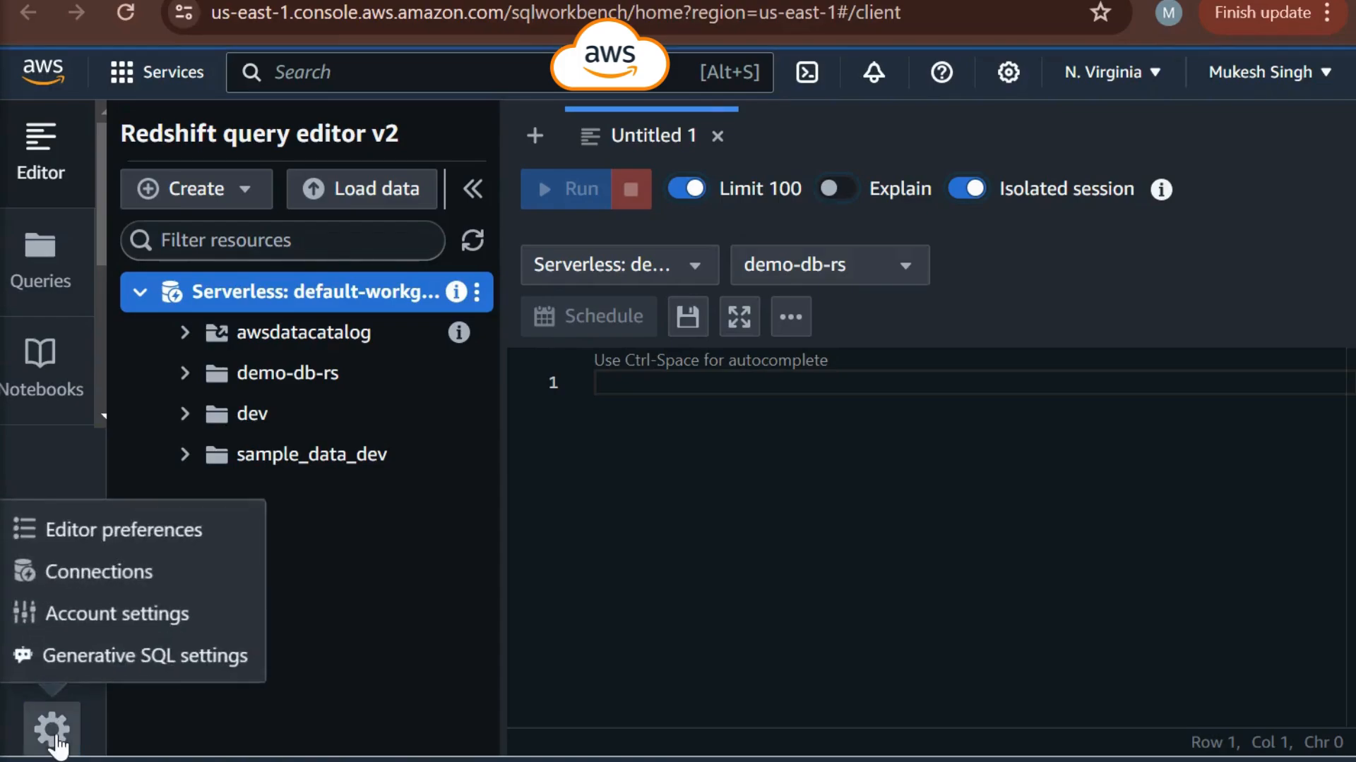
left_click(100, 625)
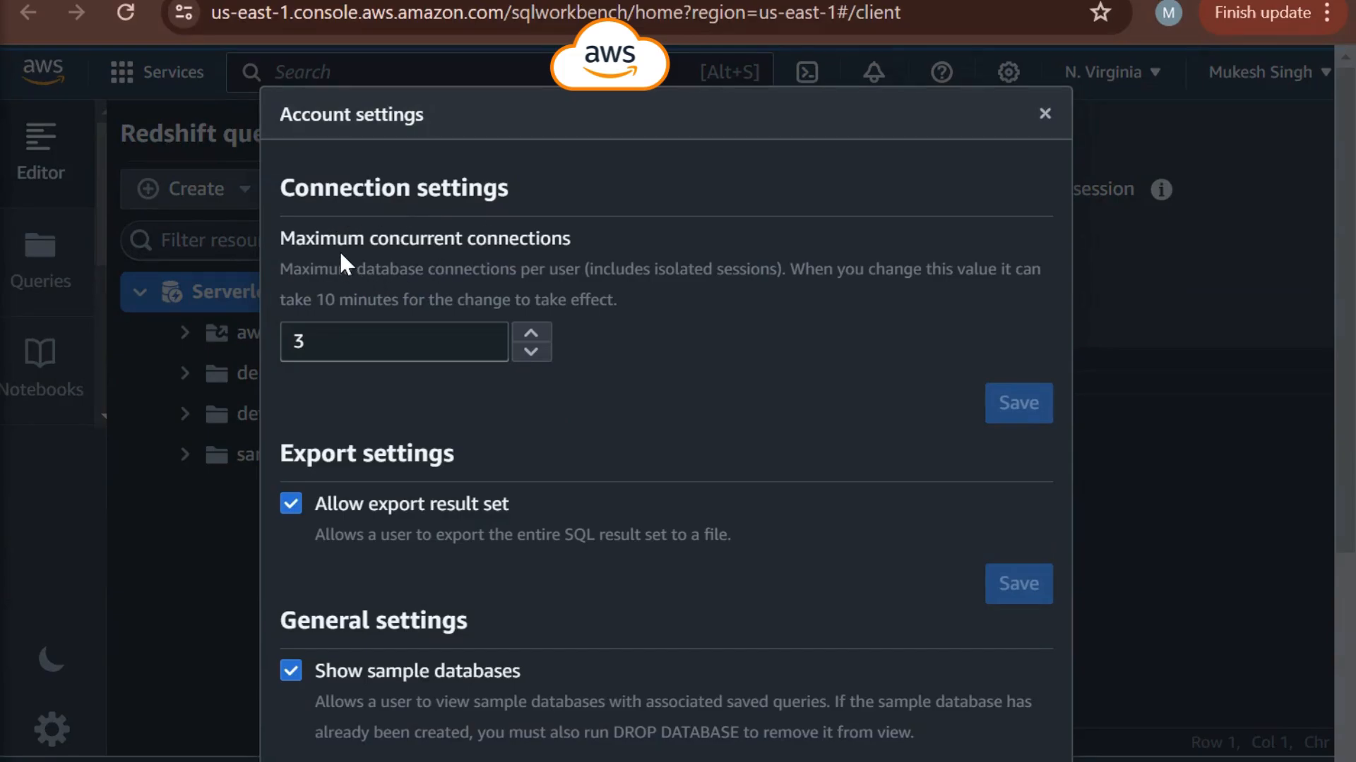
double_click(342, 340)
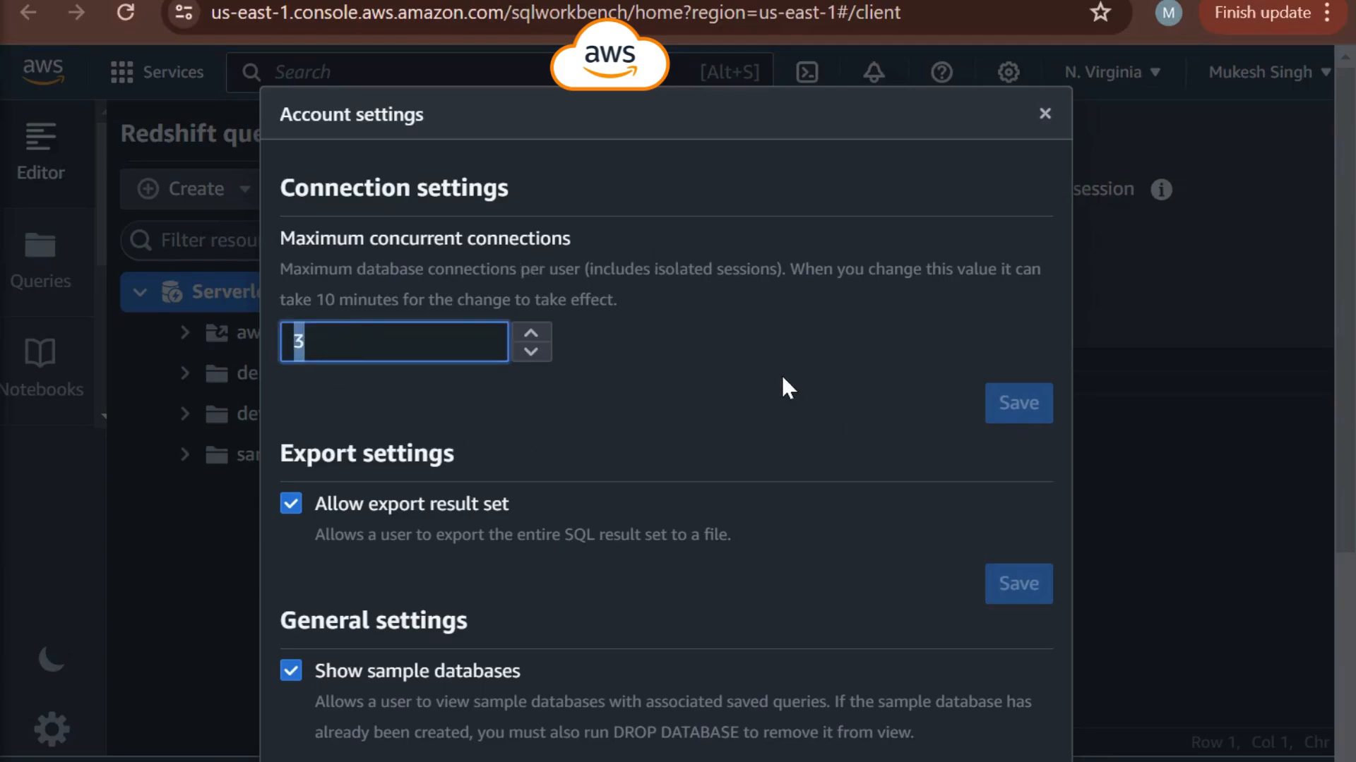
scroll(779, 376, "down", 2)
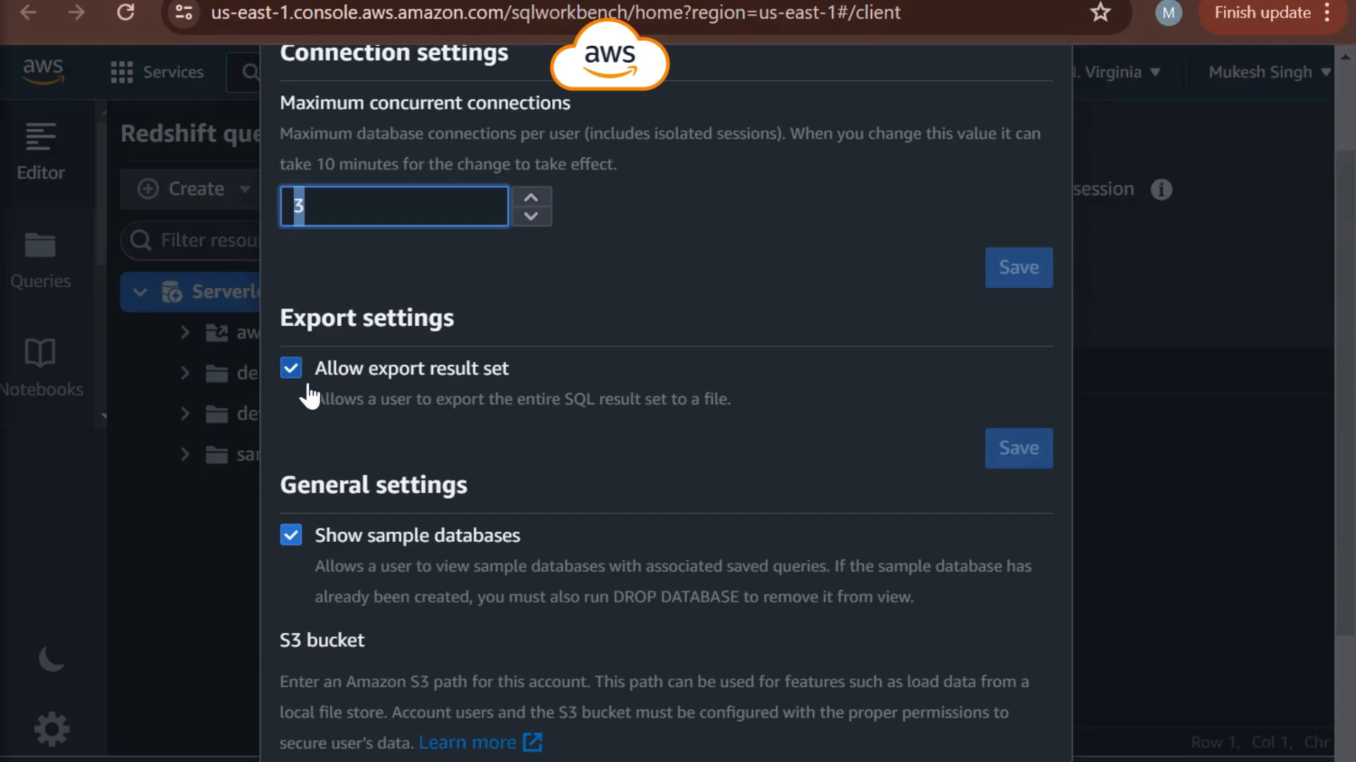
scroll(359, 370, "down", 2)
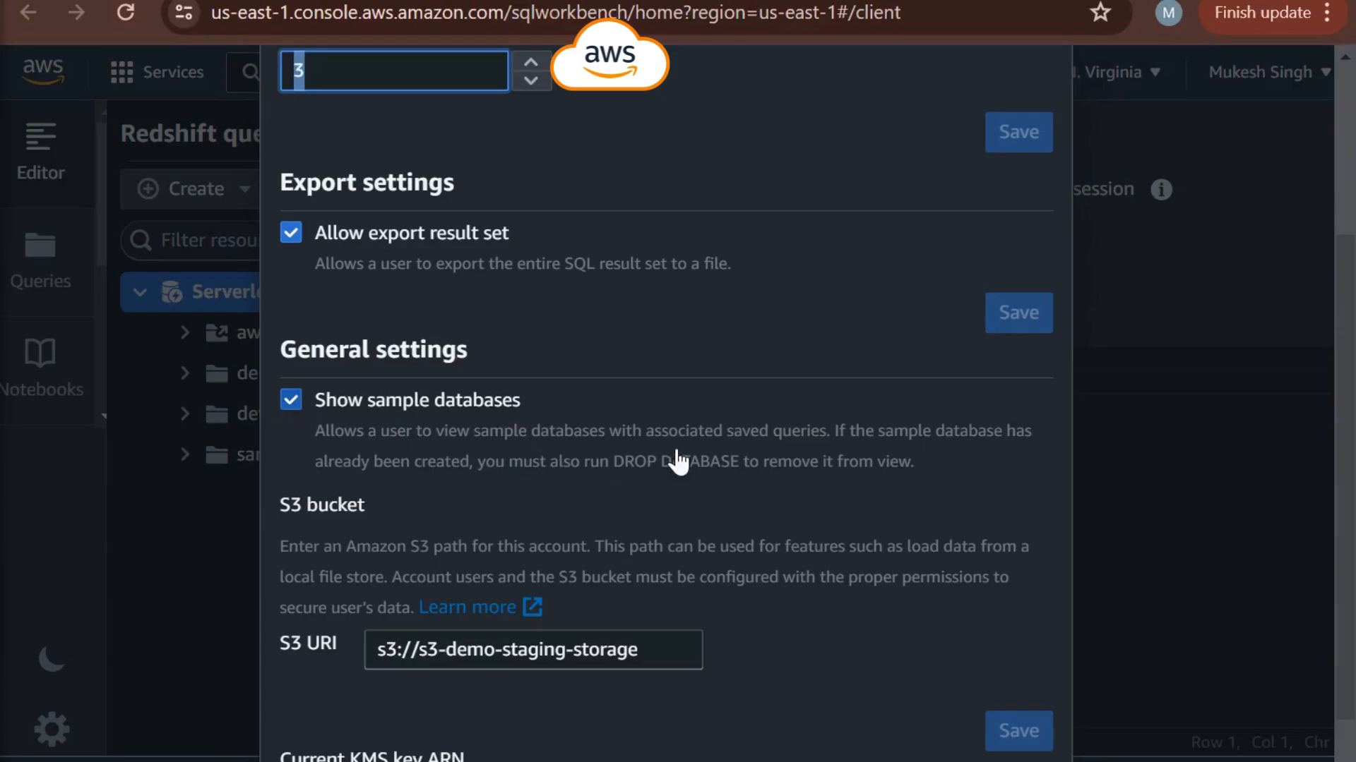
scroll(431, 403, "down", 2)
left_click(418, 514)
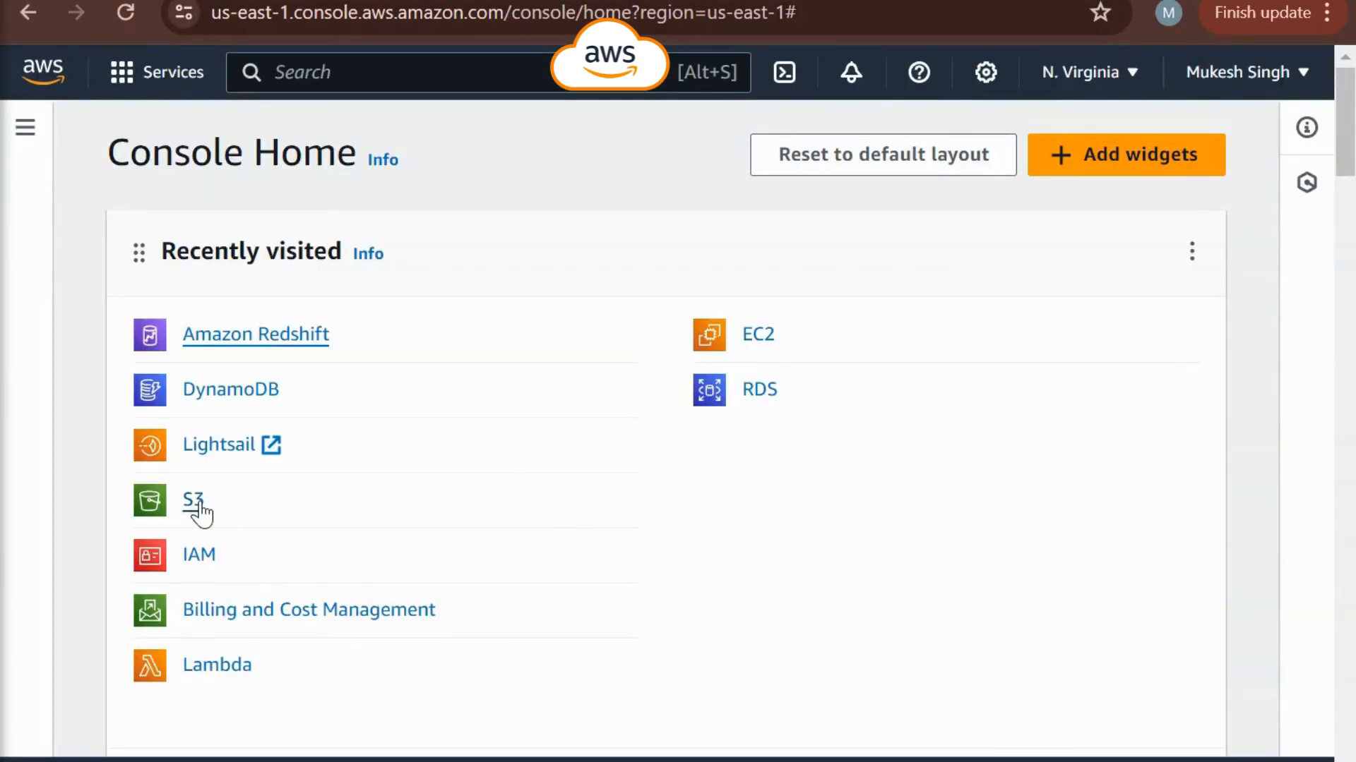
- Open the s3-demo-staging-storage bucket in S3 to check its name against the S3 URI, and close the query editor's account settings
right_click(198, 502)
left_click(289, 137)
key("ctrl+Tab")
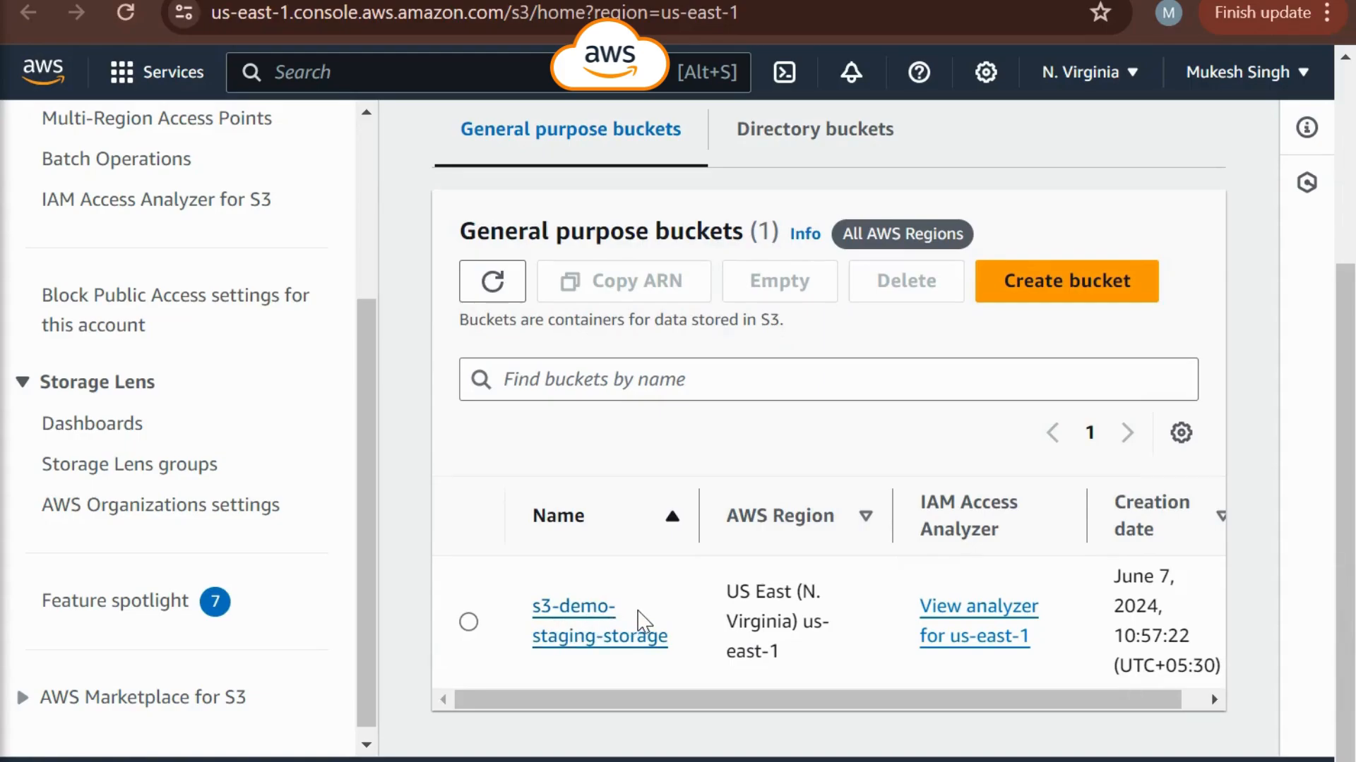
left_click(581, 619)
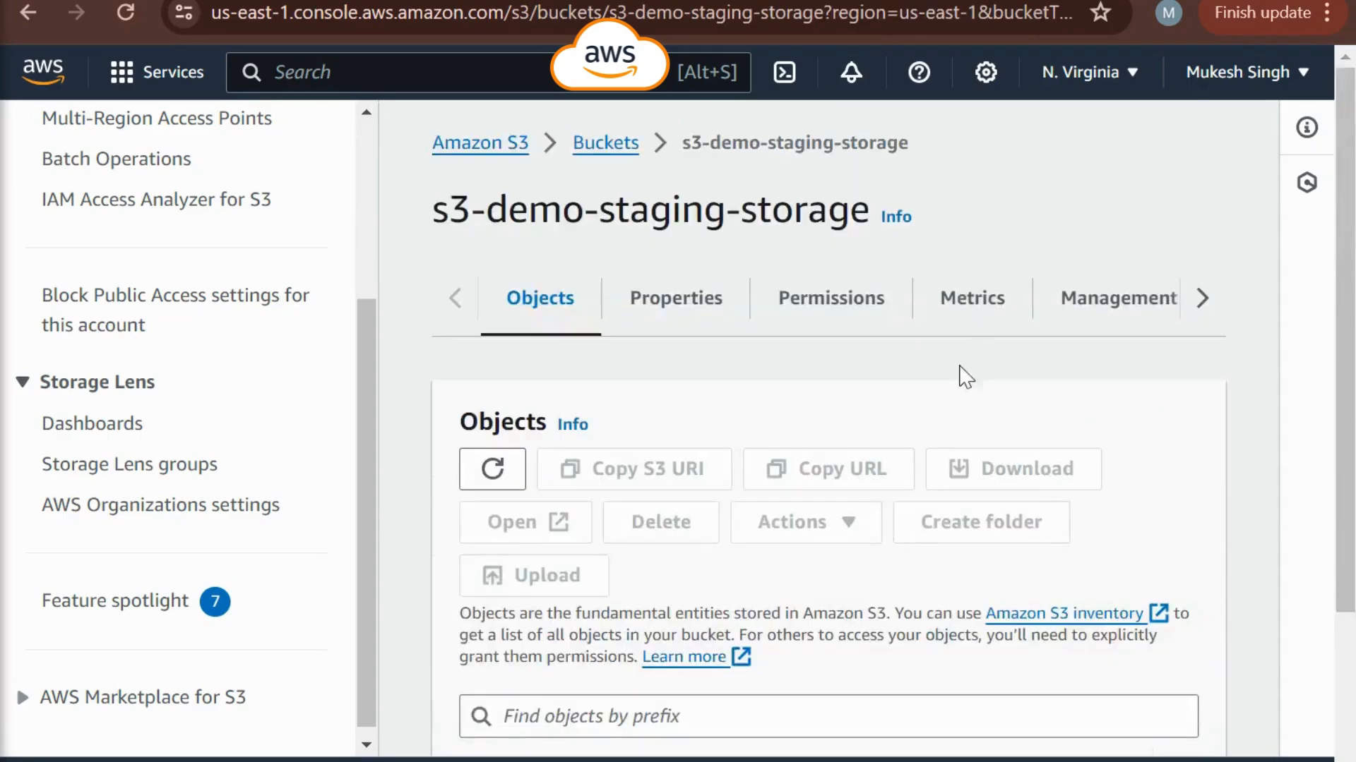
left_click_drag(439, 214, 868, 225)
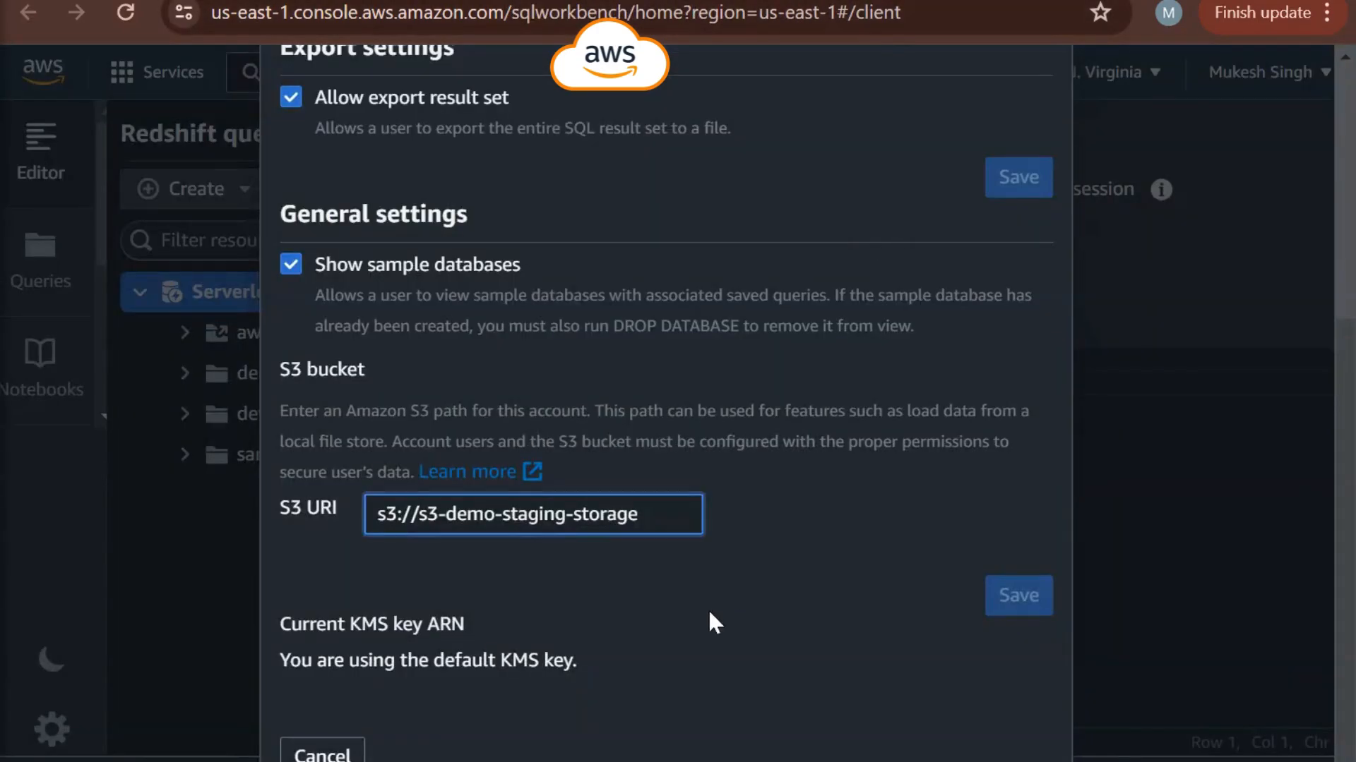
scroll(708, 621, "up", 5)
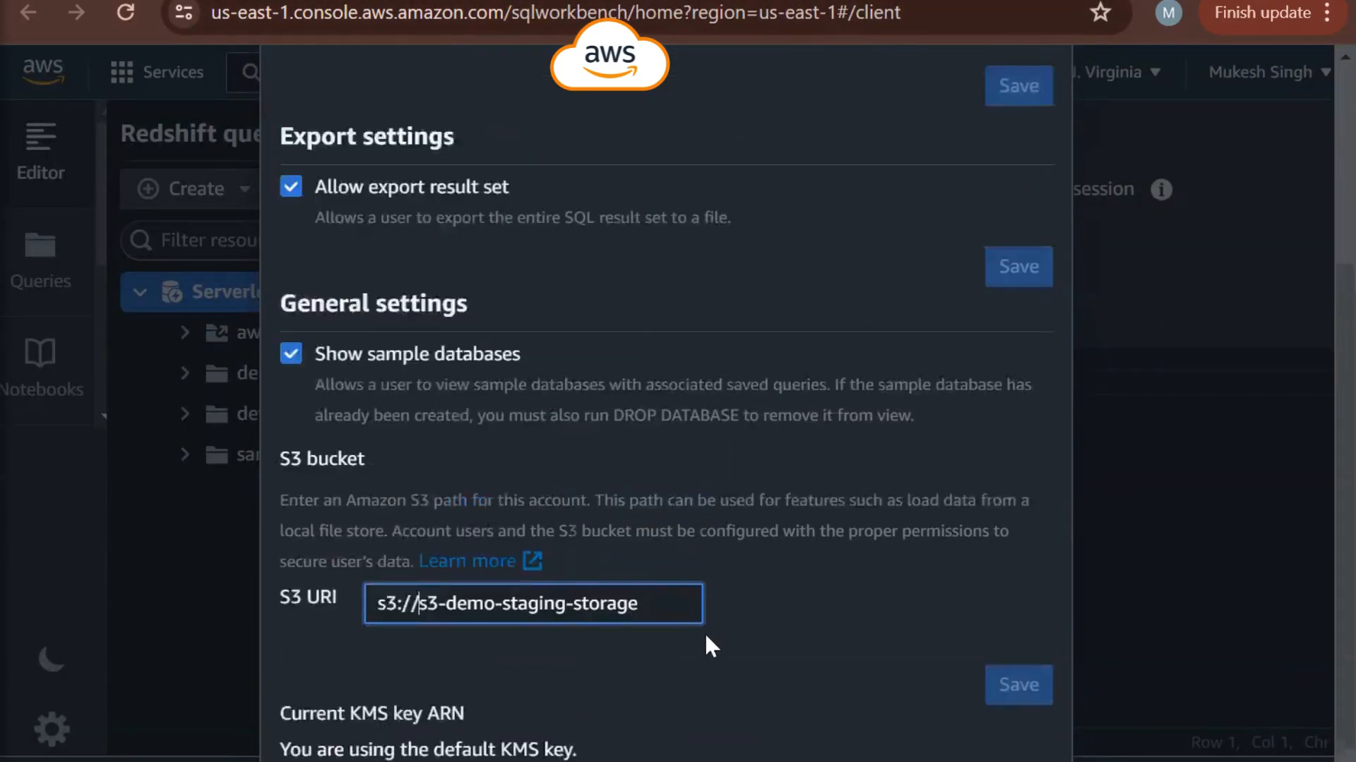
left_click(1045, 116)
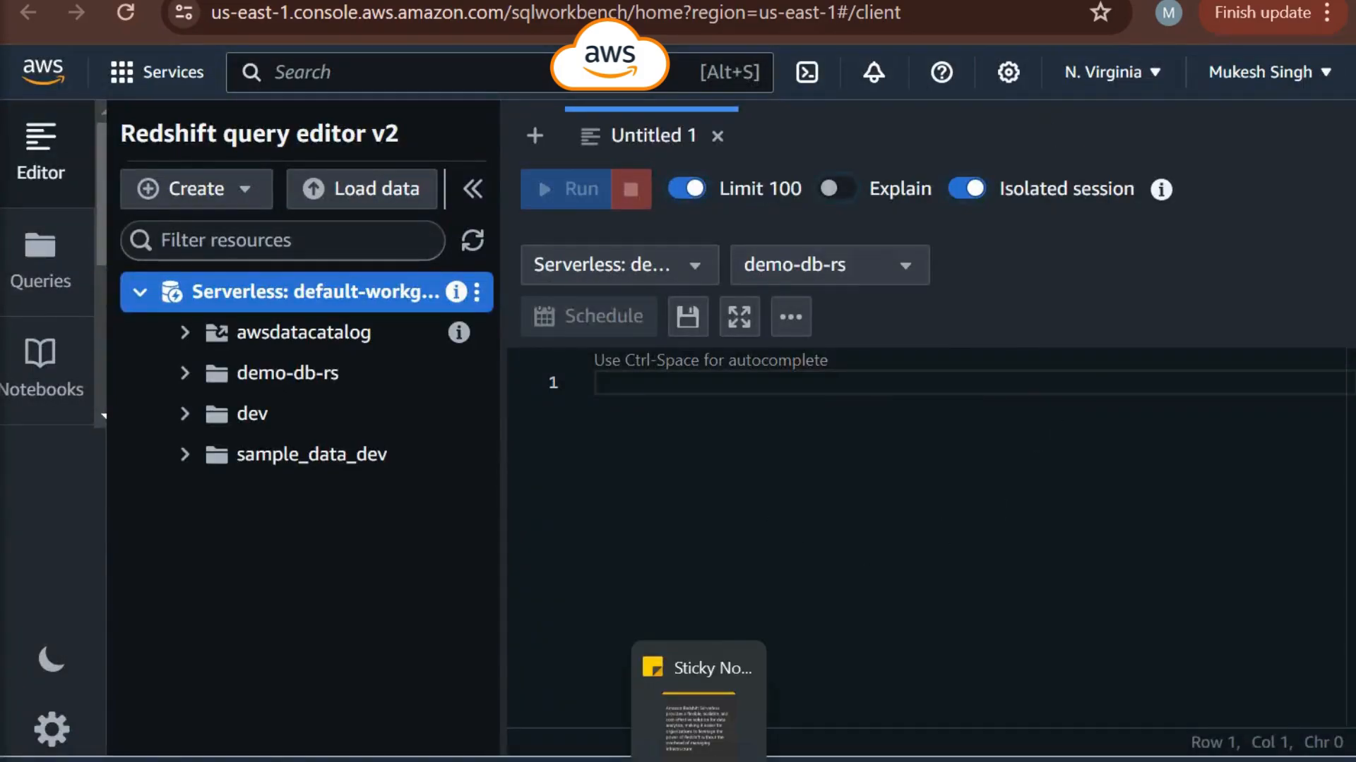
- Examine the columns of the Employee_Info file from the RawFiles folder in Excel, and return to the Redshift query editor
left_click(244, 760)
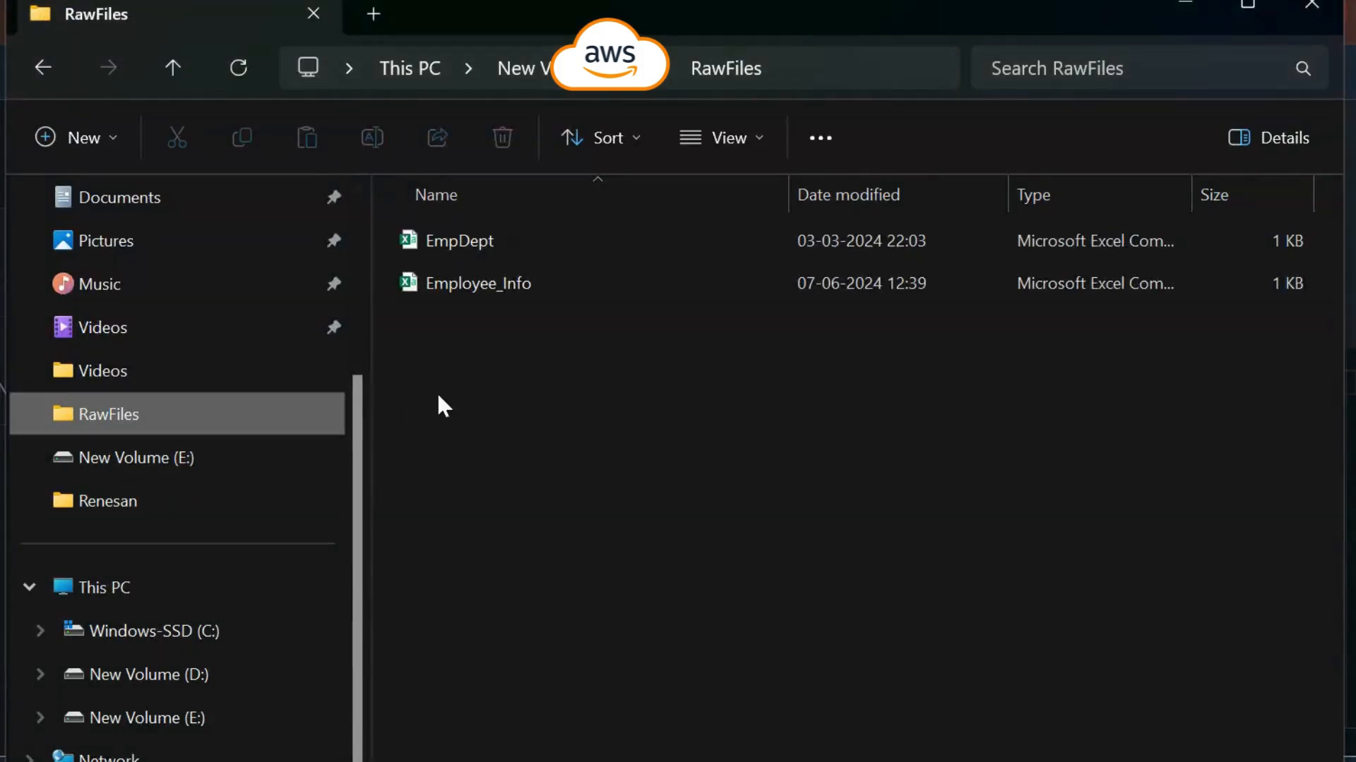
left_click(463, 277)
double_click(464, 278)
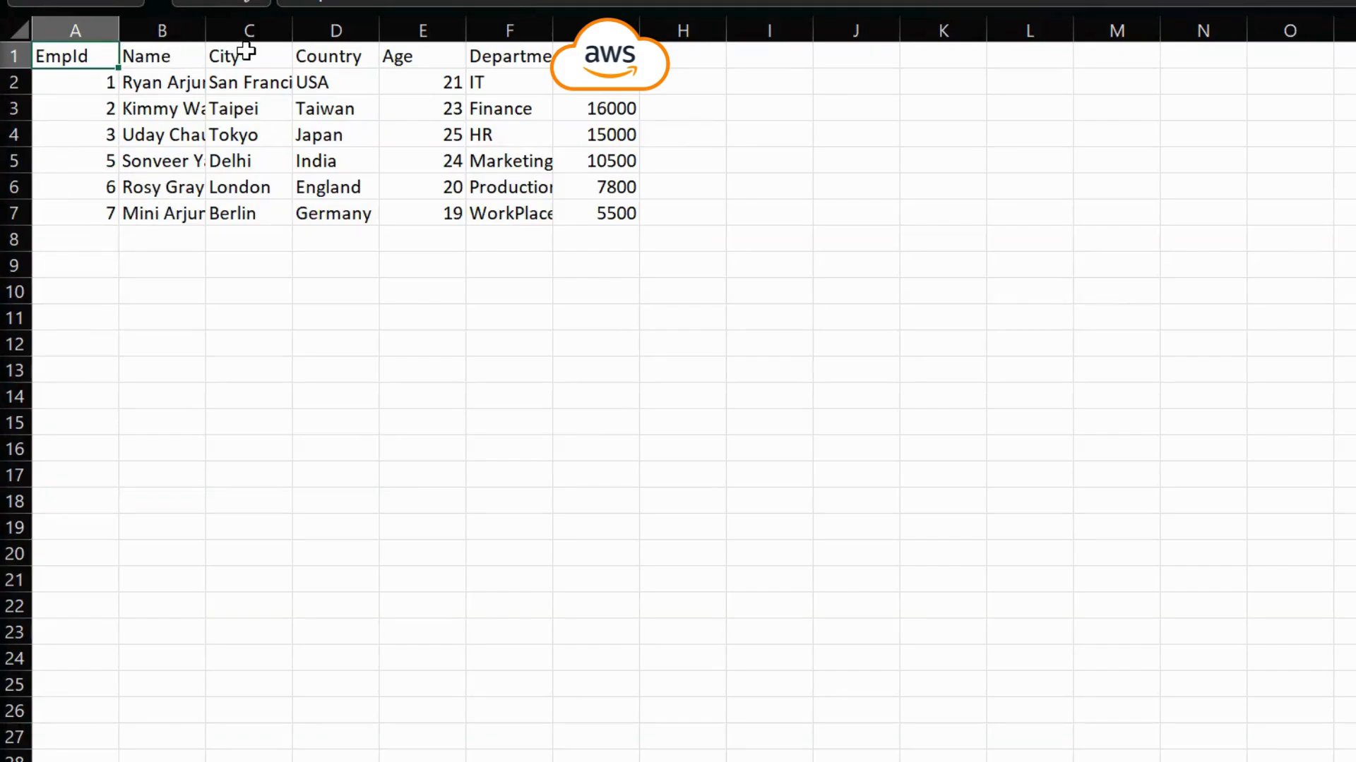
left_click(442, 62)
left_click(502, 64)
left_click(593, 60)
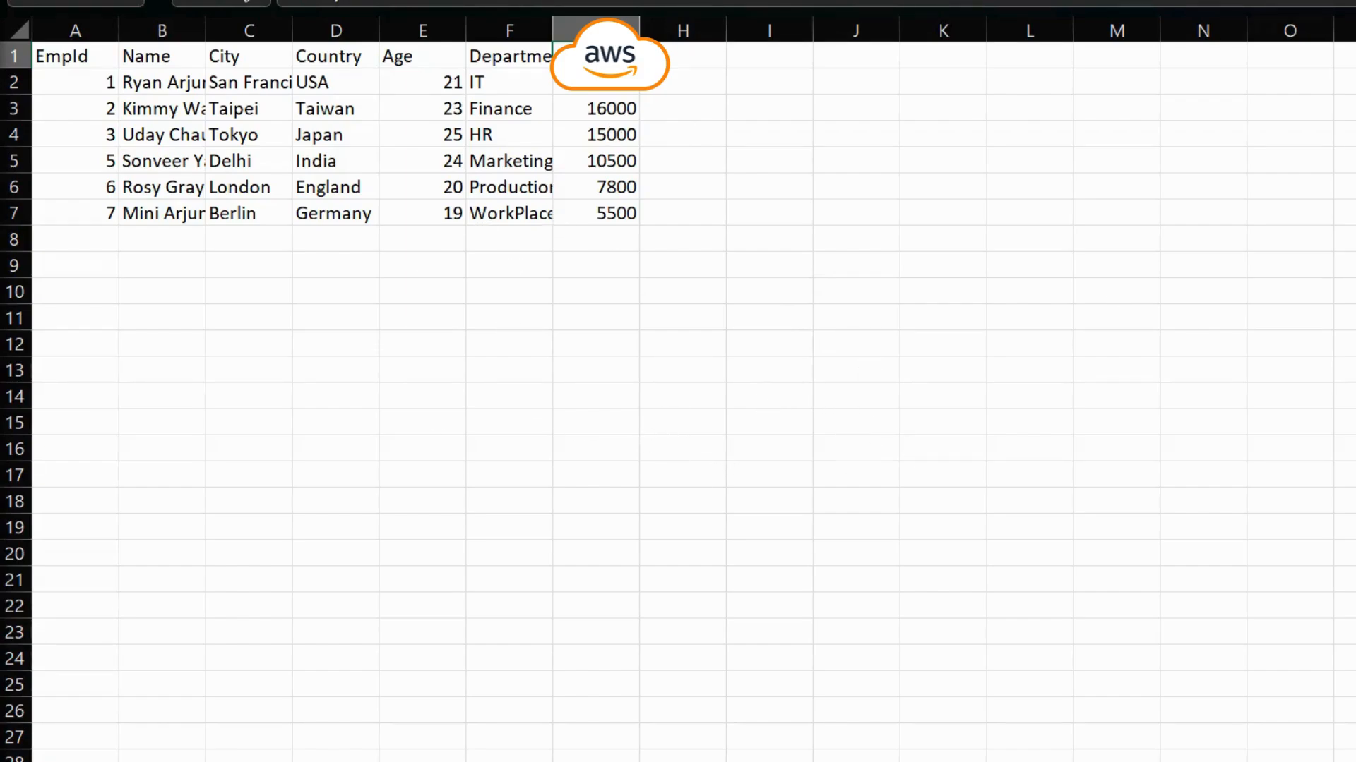
key("alt+Tab")
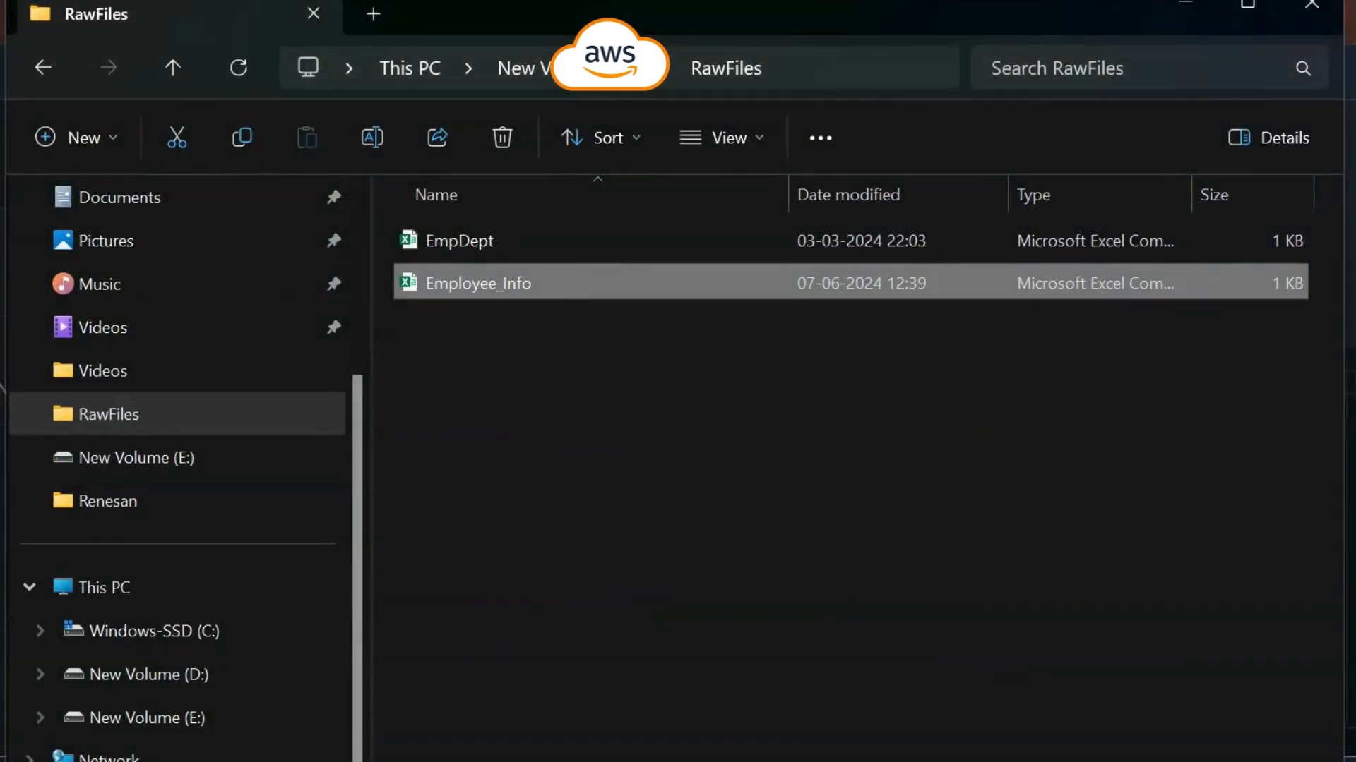
mouse_move(936, 761)
left_click(1047, 709)
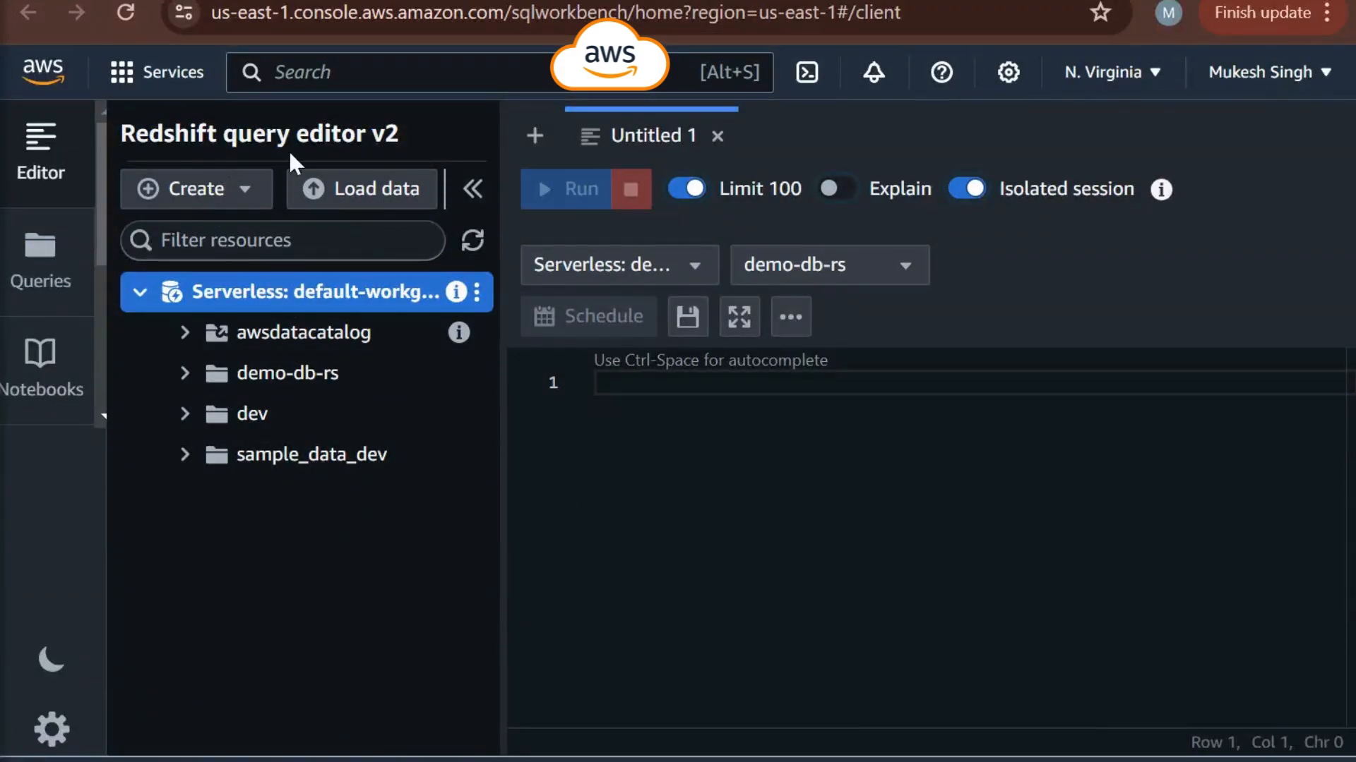
- Start a data load from a local file and choose Employee_Info.csv from the RawFiles folder as the source
left_click(365, 192)
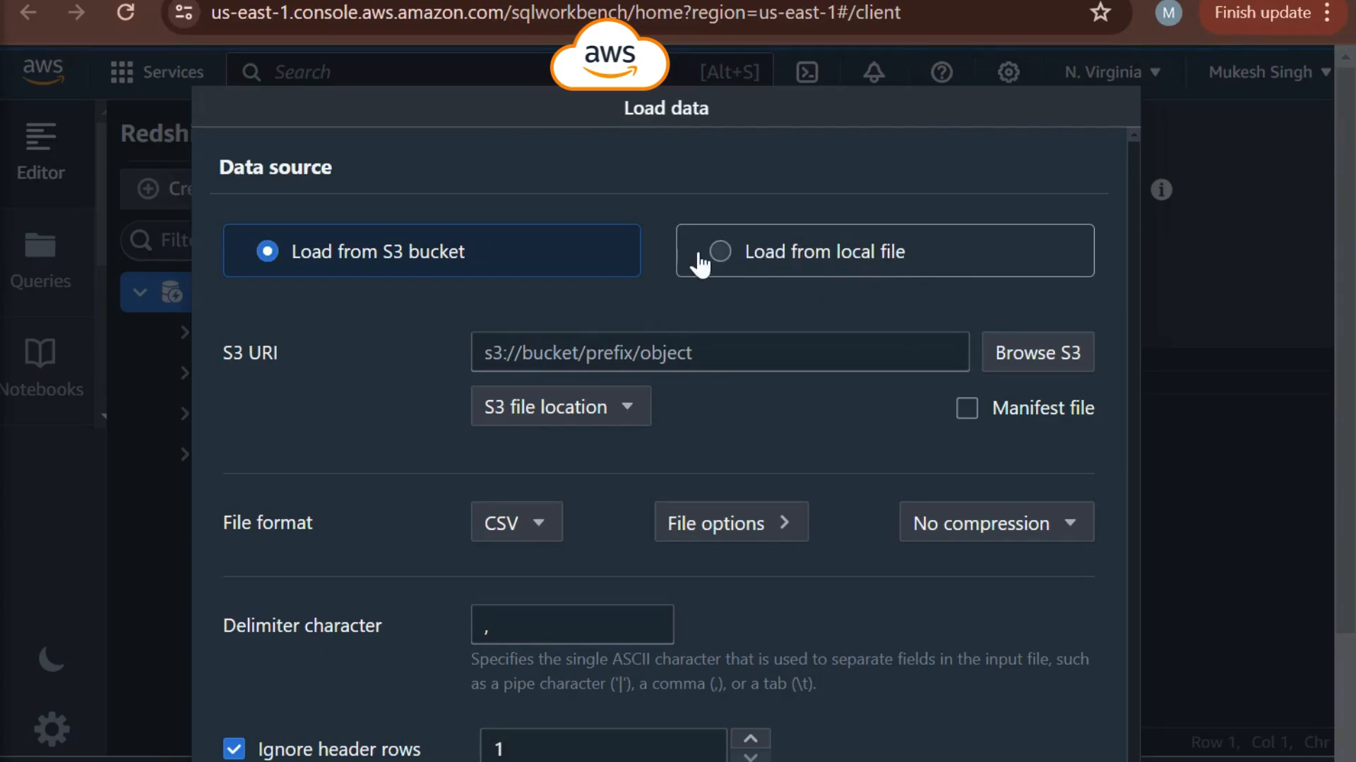
left_click(735, 275)
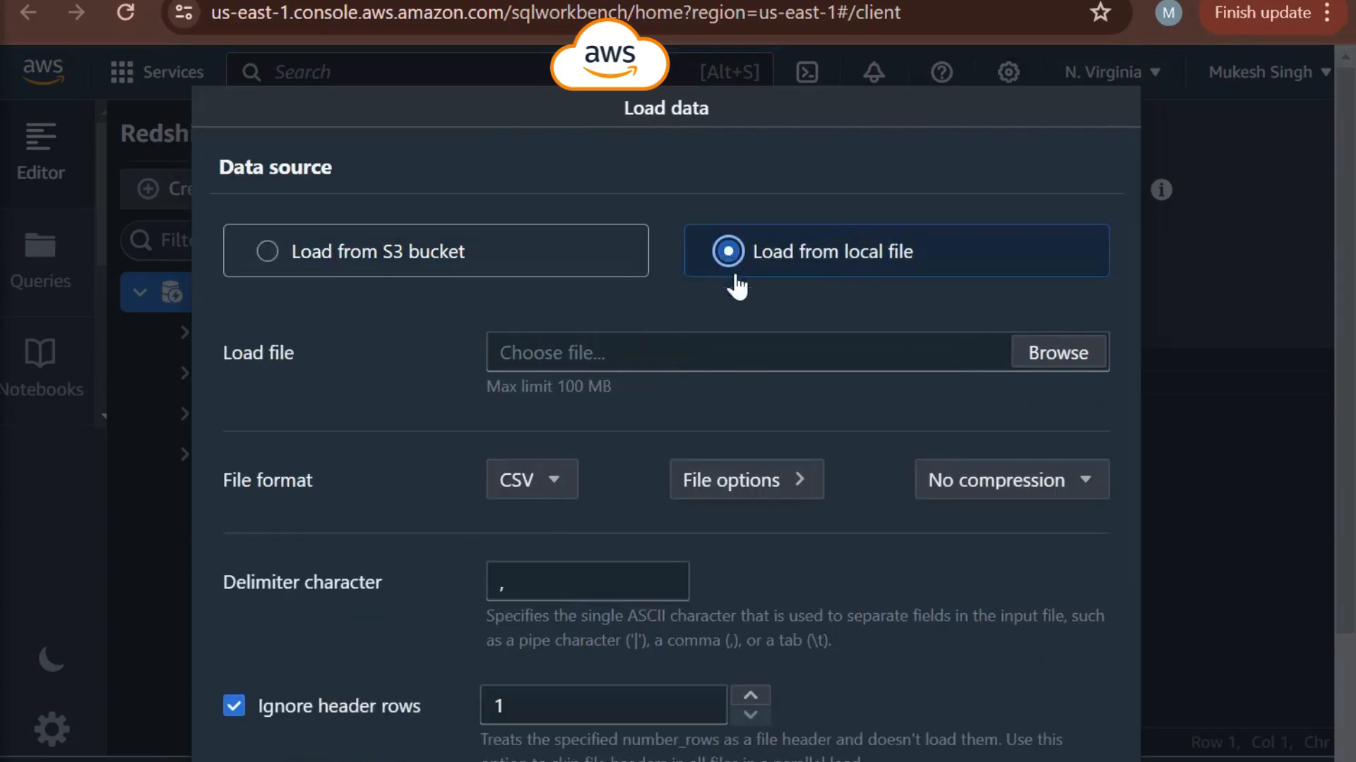
left_click(1067, 357)
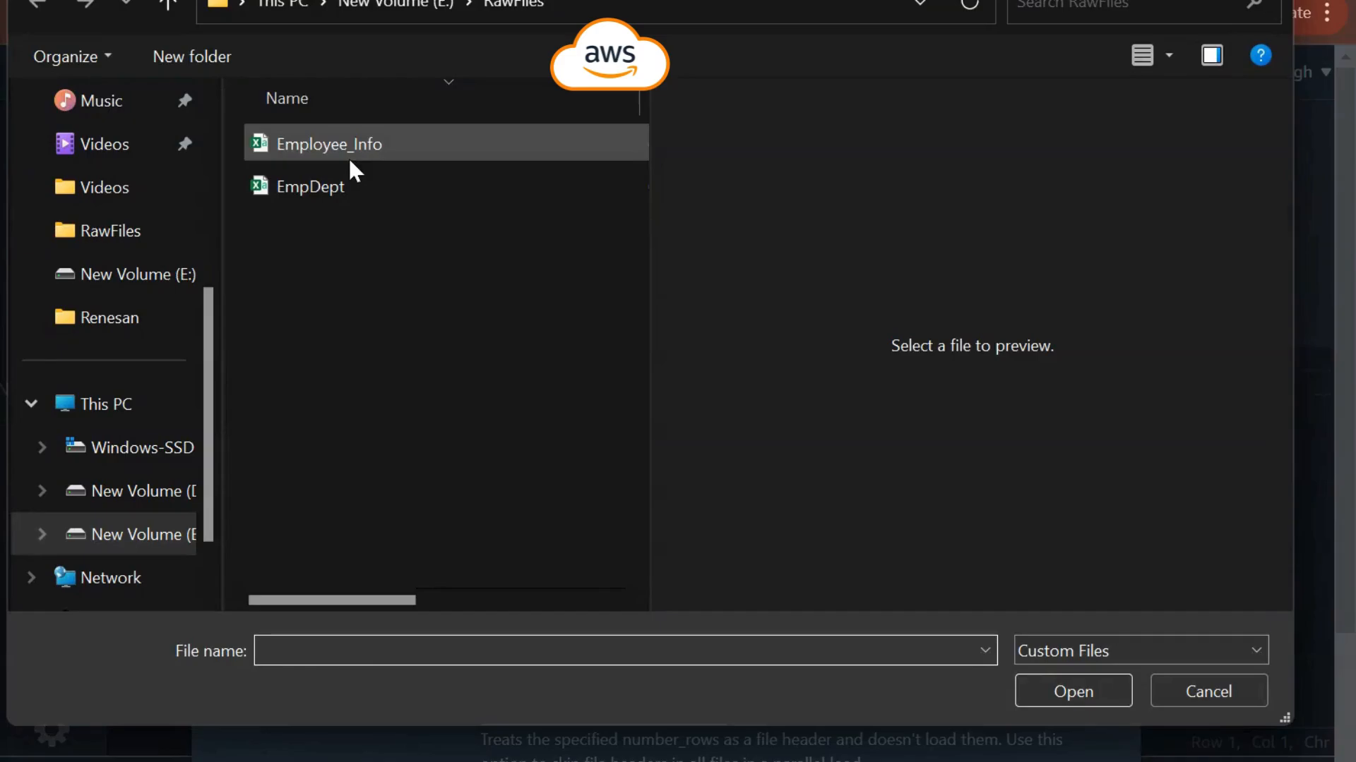
left_click(349, 148)
left_click(1079, 688)
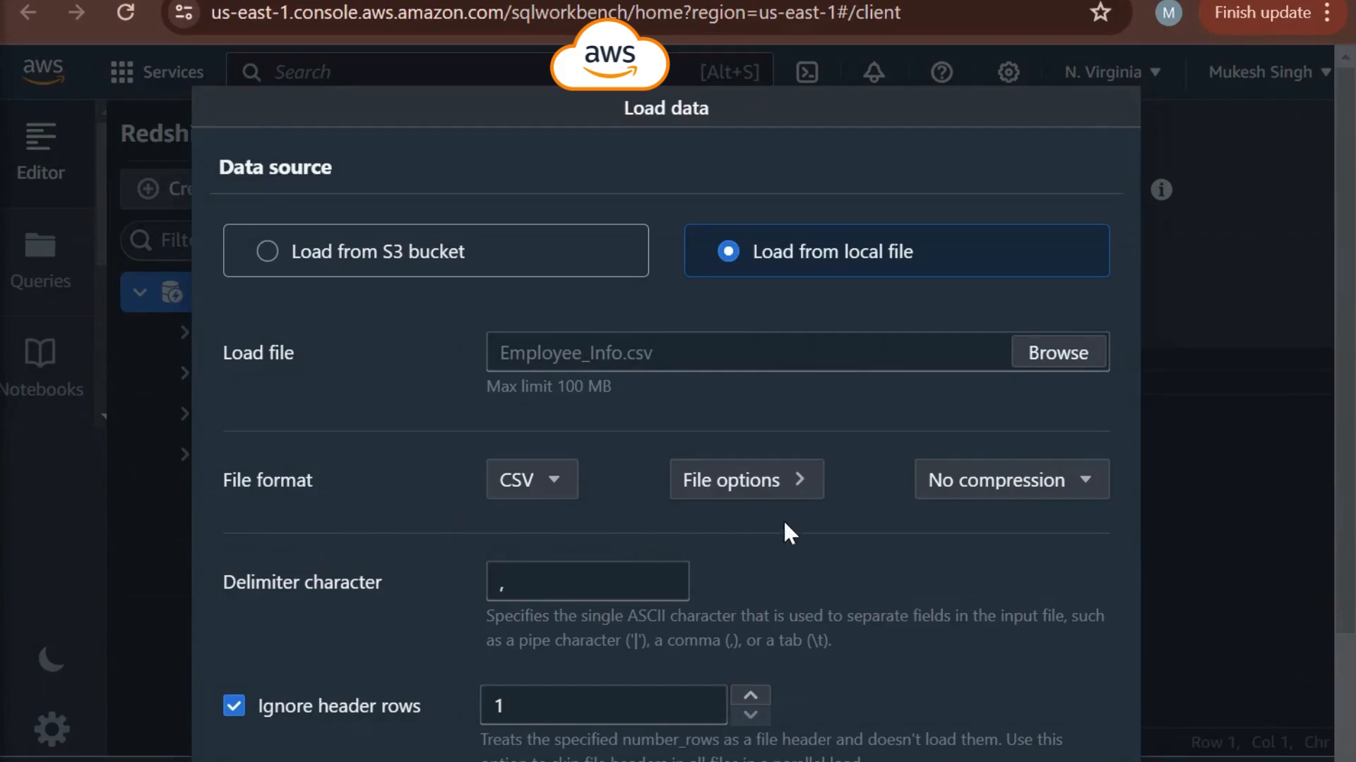
- Keep the CSV file format, comma delimiter and one ignored header row, and continue to the table options
left_click(553, 487)
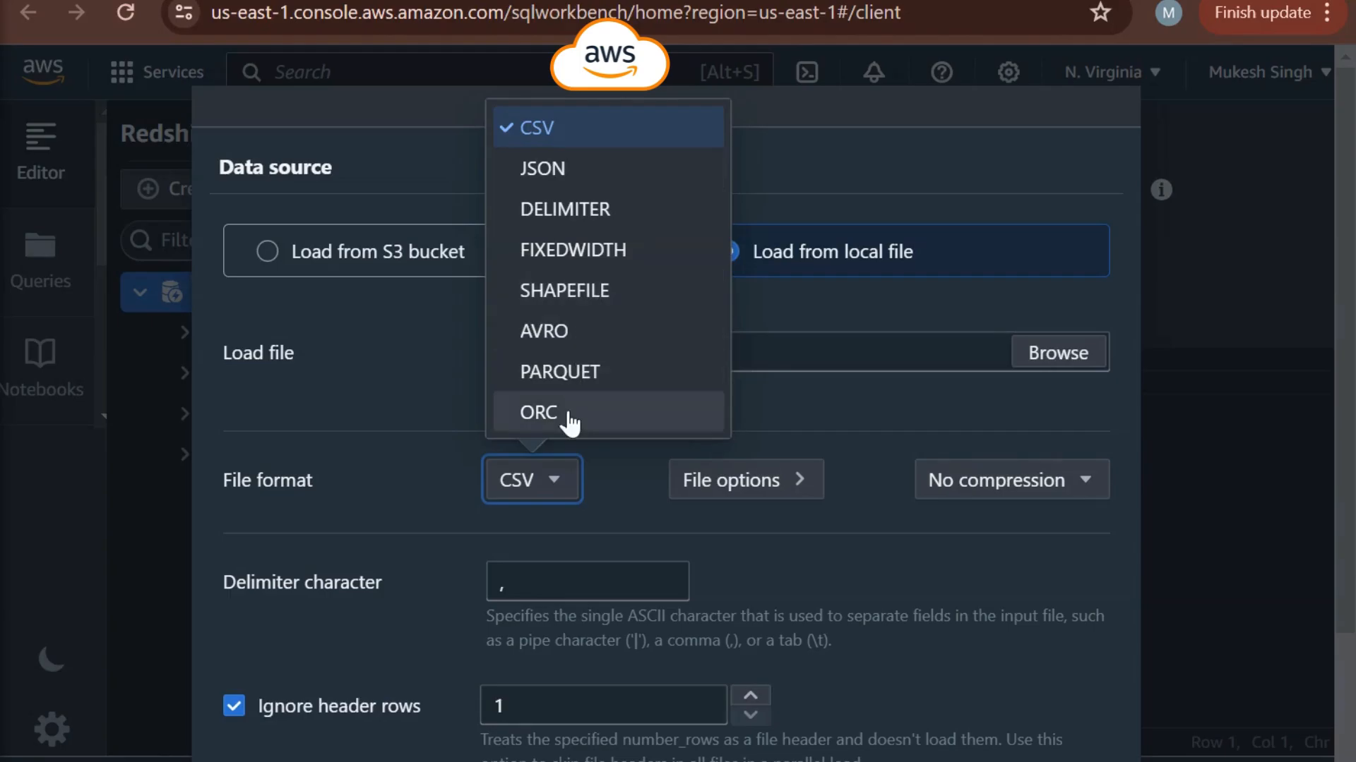
left_click(895, 612)
scroll(874, 592, "down", 2)
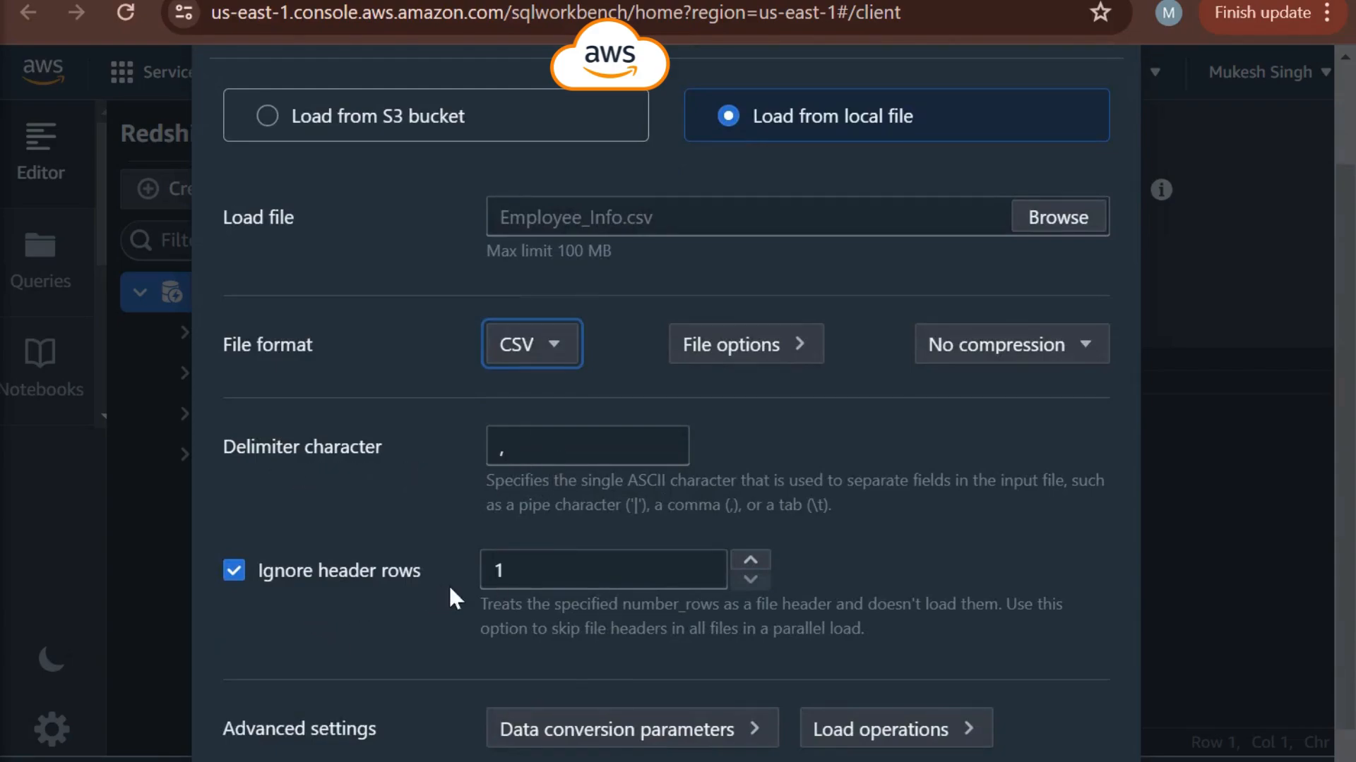
scroll(569, 573, "down", 2)
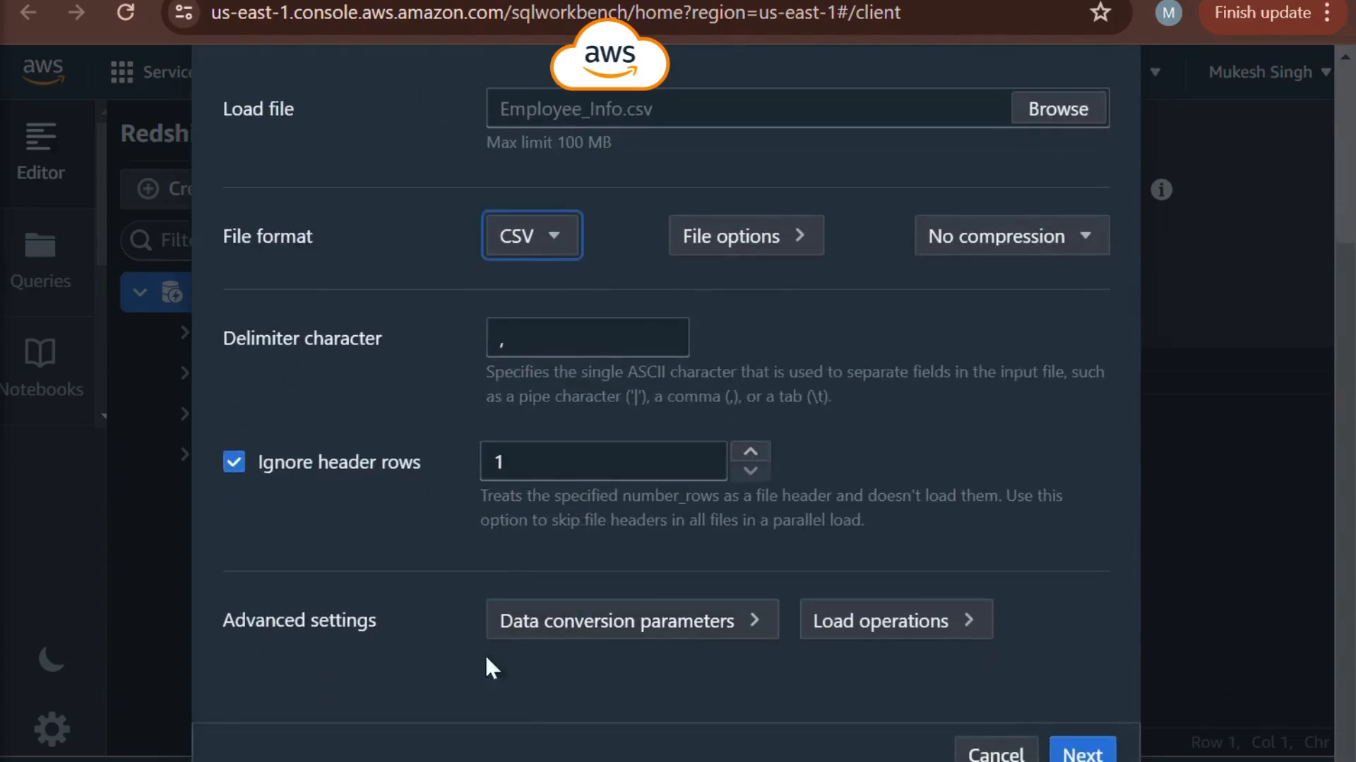
left_click(1081, 753)
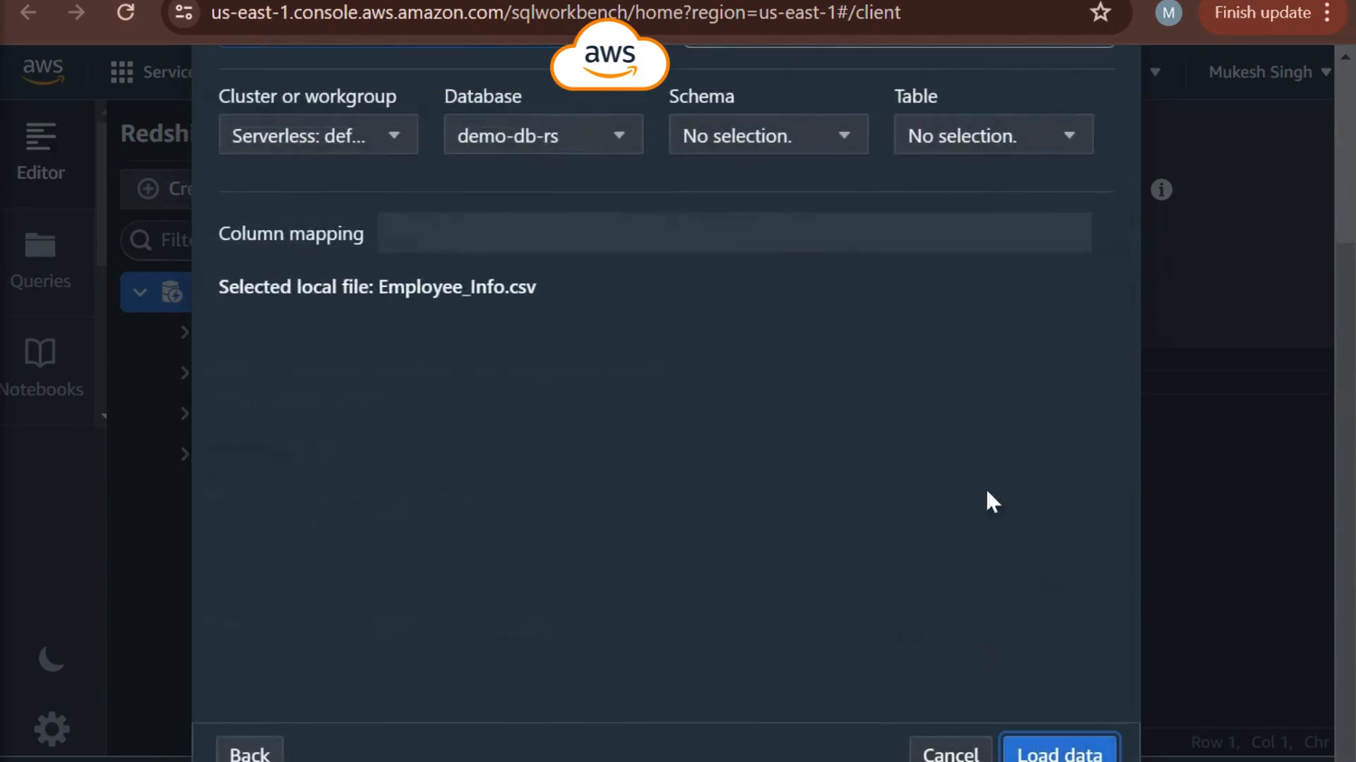
- Choose to load the data into a new table with the detected schema and review its columns and data types
scroll(896, 494, "up", 3)
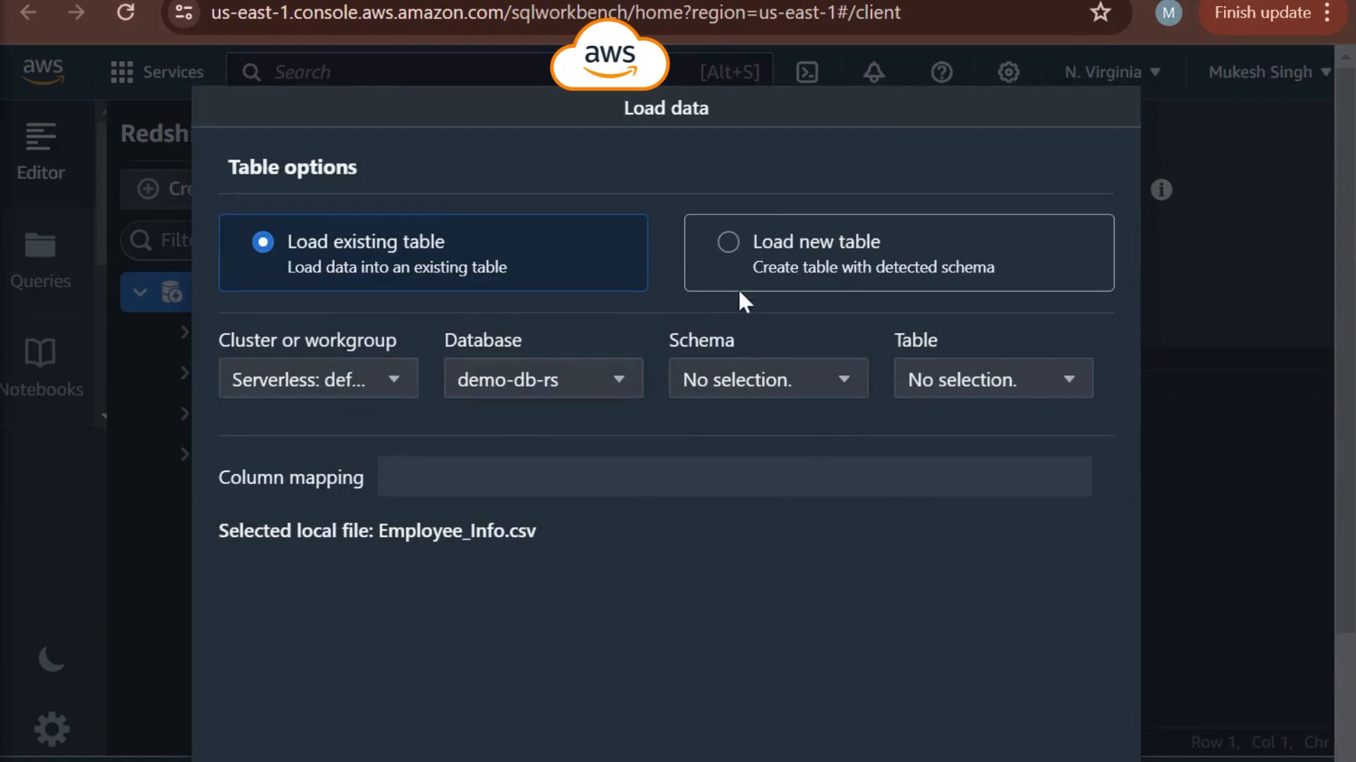
left_click(728, 244)
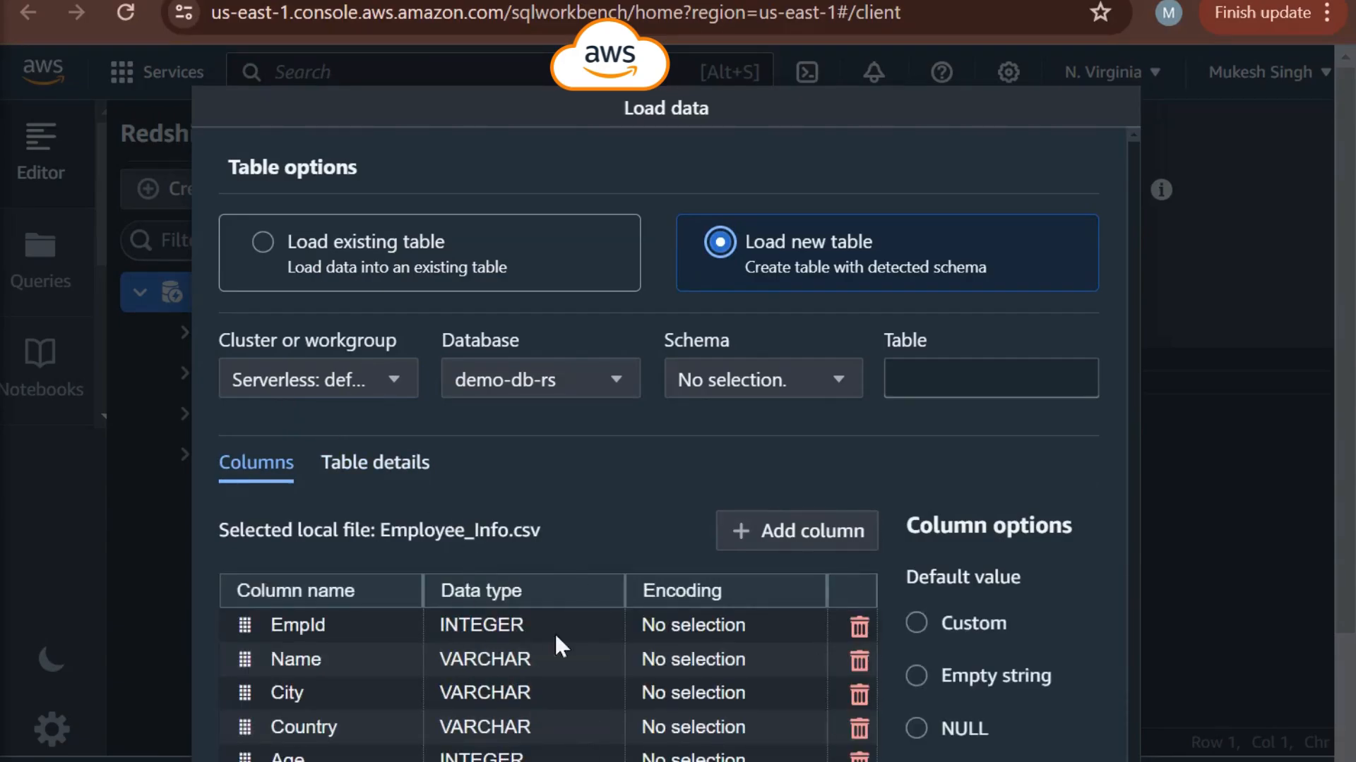
scroll(557, 576, "down", 1)
scroll(556, 576, "down", 2)
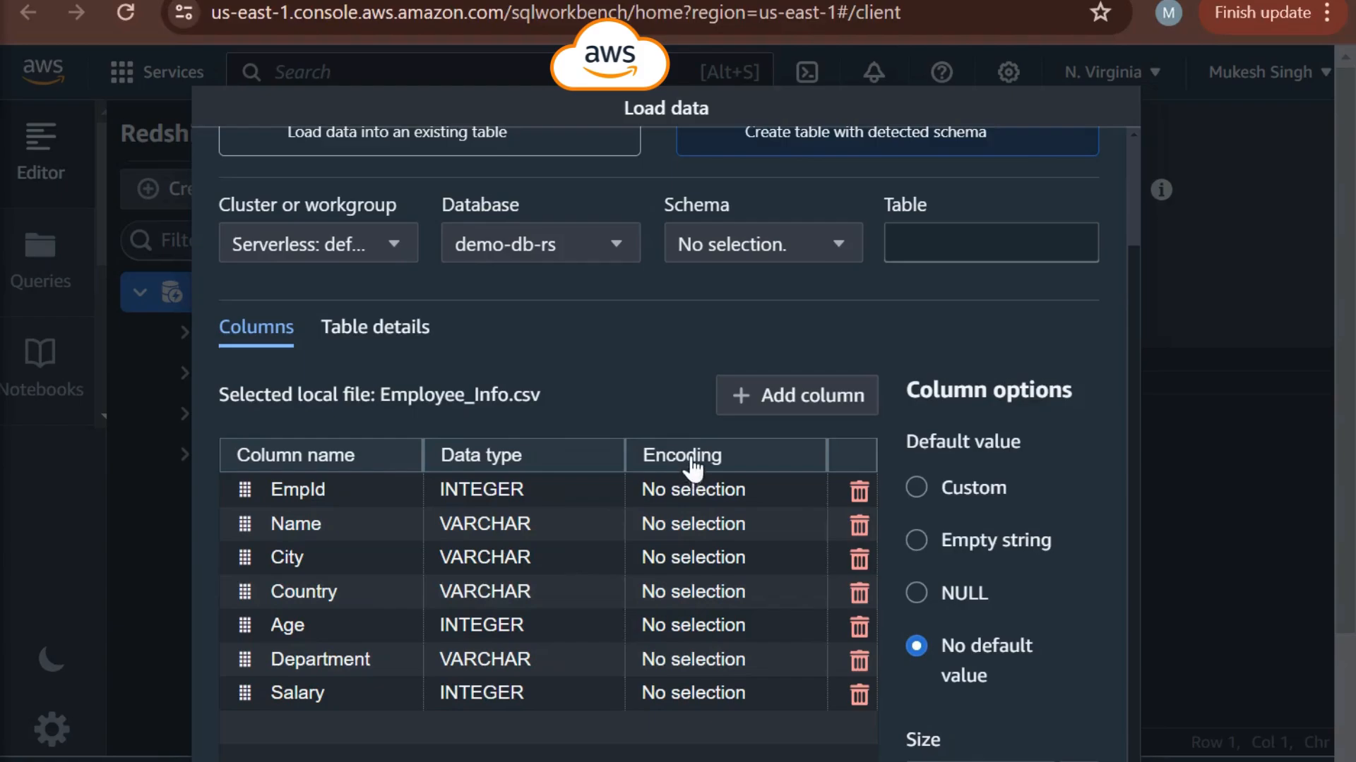
scroll(603, 486, "up", 2)
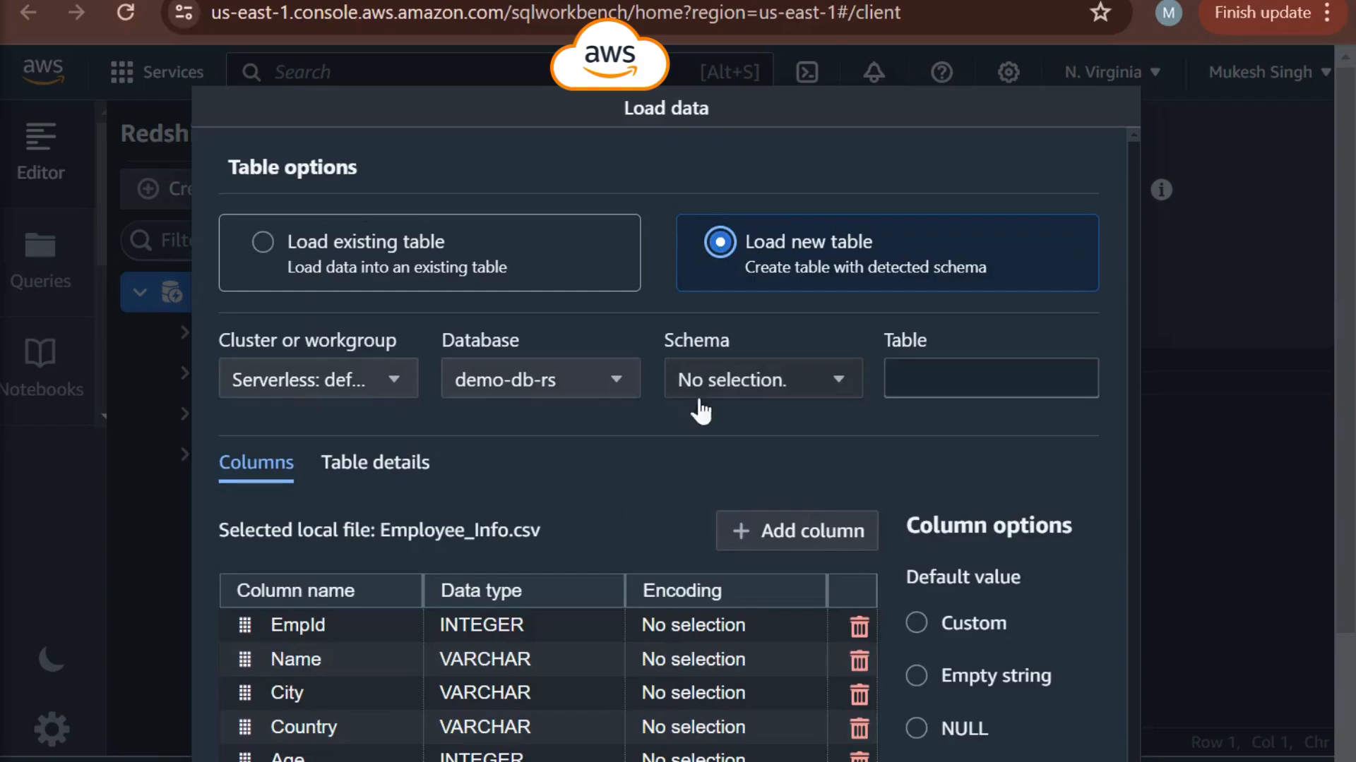
- Set the new table's schema to public and name the table tbl_Employee_Info, reusing the source file's name
left_click(773, 390)
left_click(694, 497)
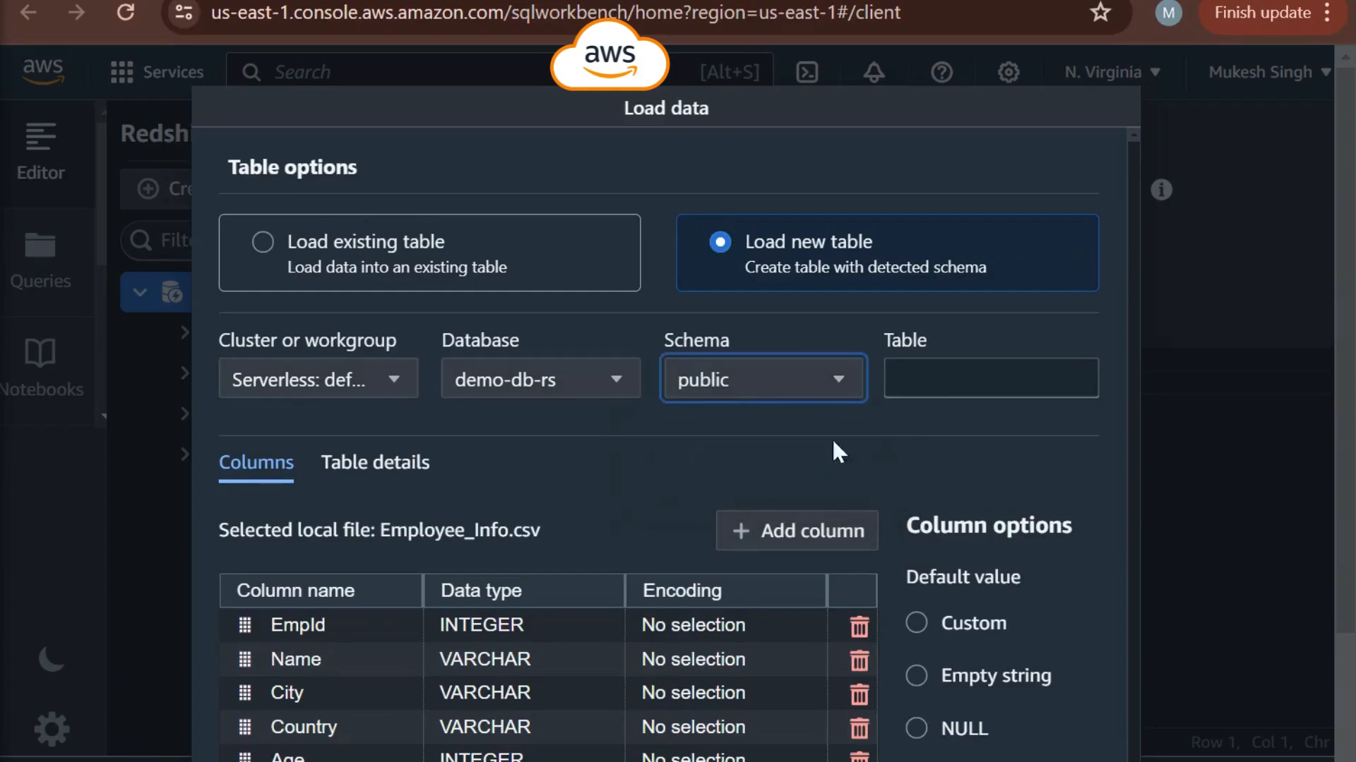
left_click(924, 379)
type("t")
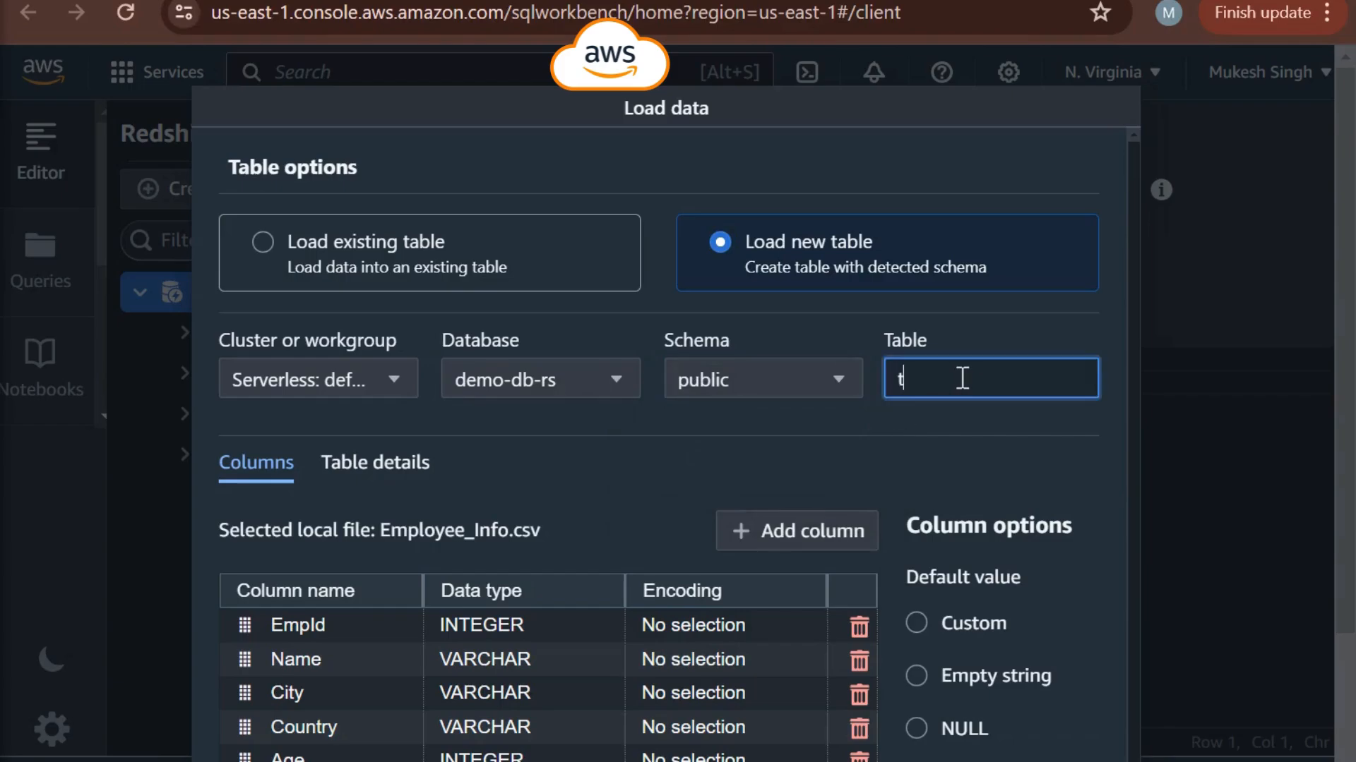
type("bl_")
left_click_drag(382, 530, 518, 533)
key("ctrl+c")
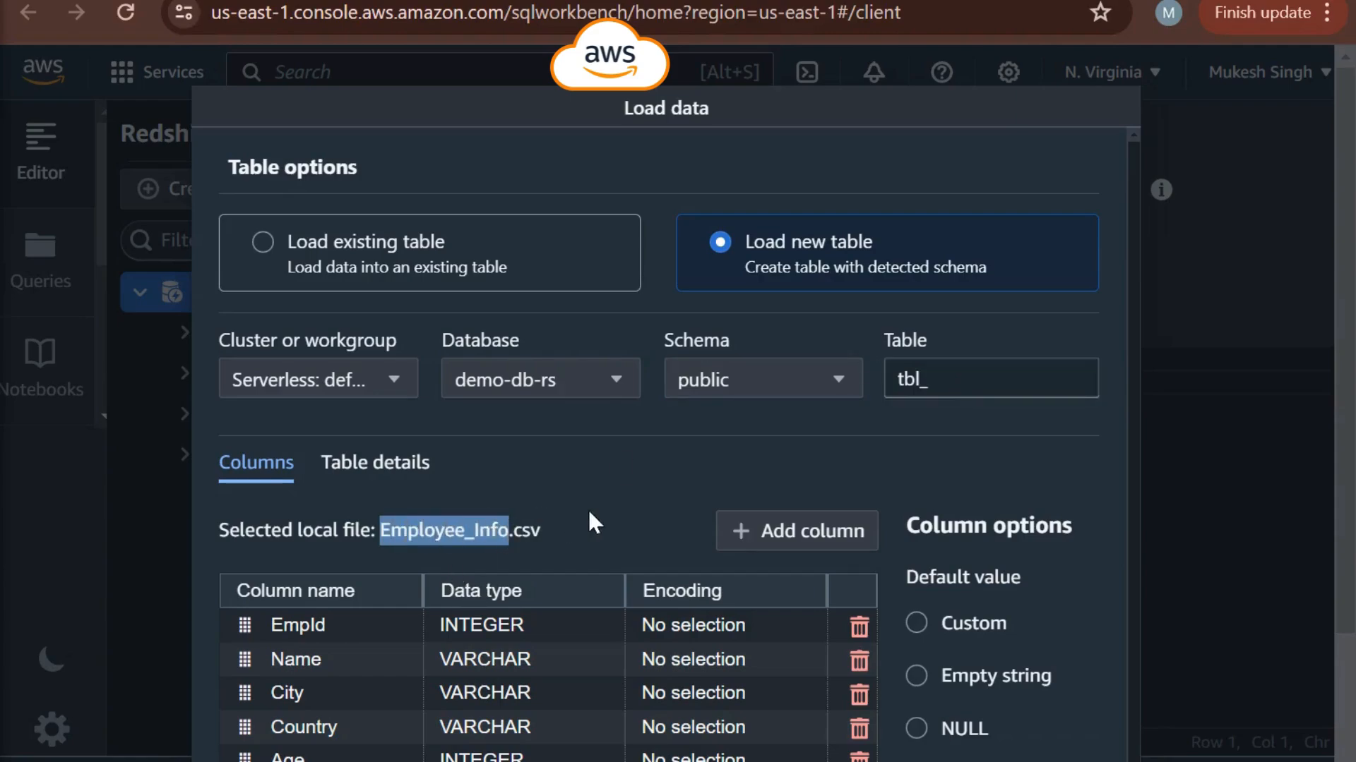
left_click(950, 382)
key("ctrl+v")
scroll(914, 536, "down", 5)
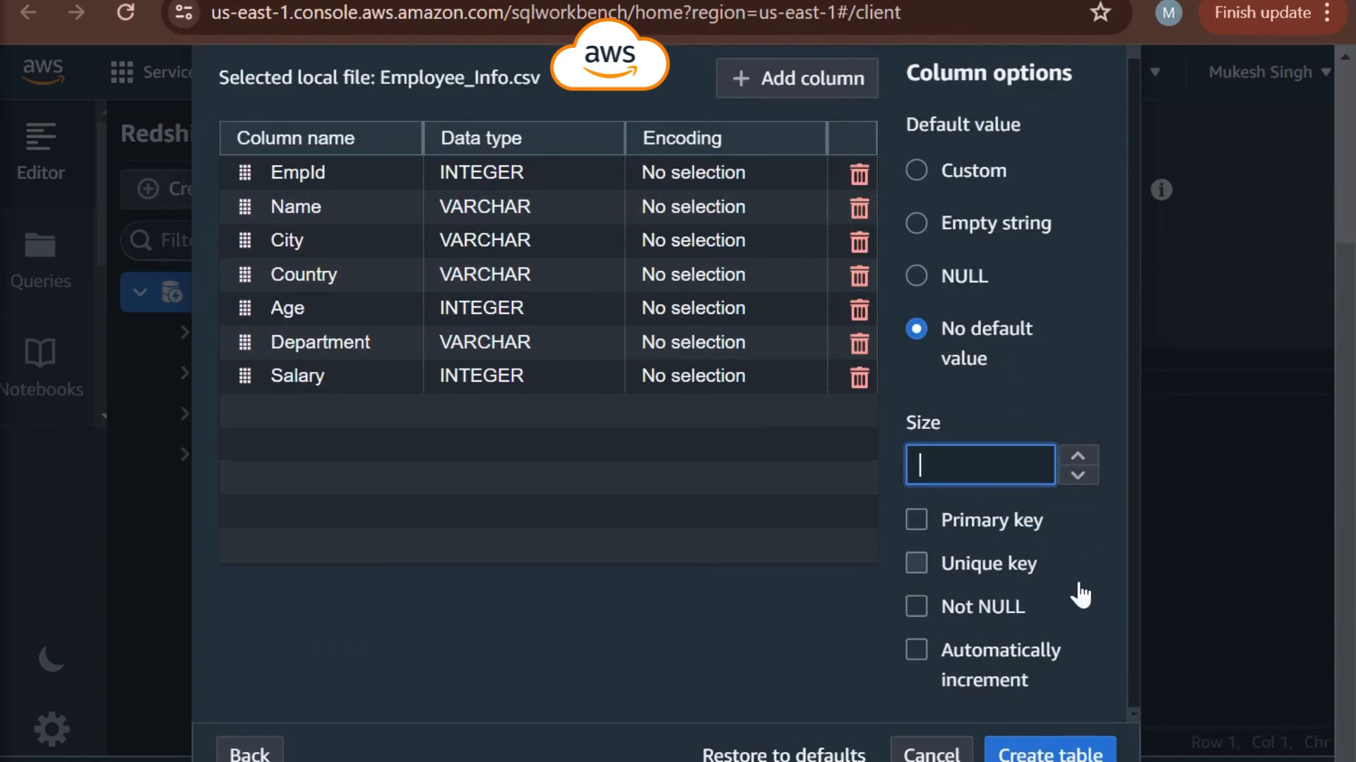
- Create the tbl_Employee_Info table with the detected columns and default column options, and dismiss the notification
scroll(793, 690, "up", 2)
scroll(793, 690, "down", 2)
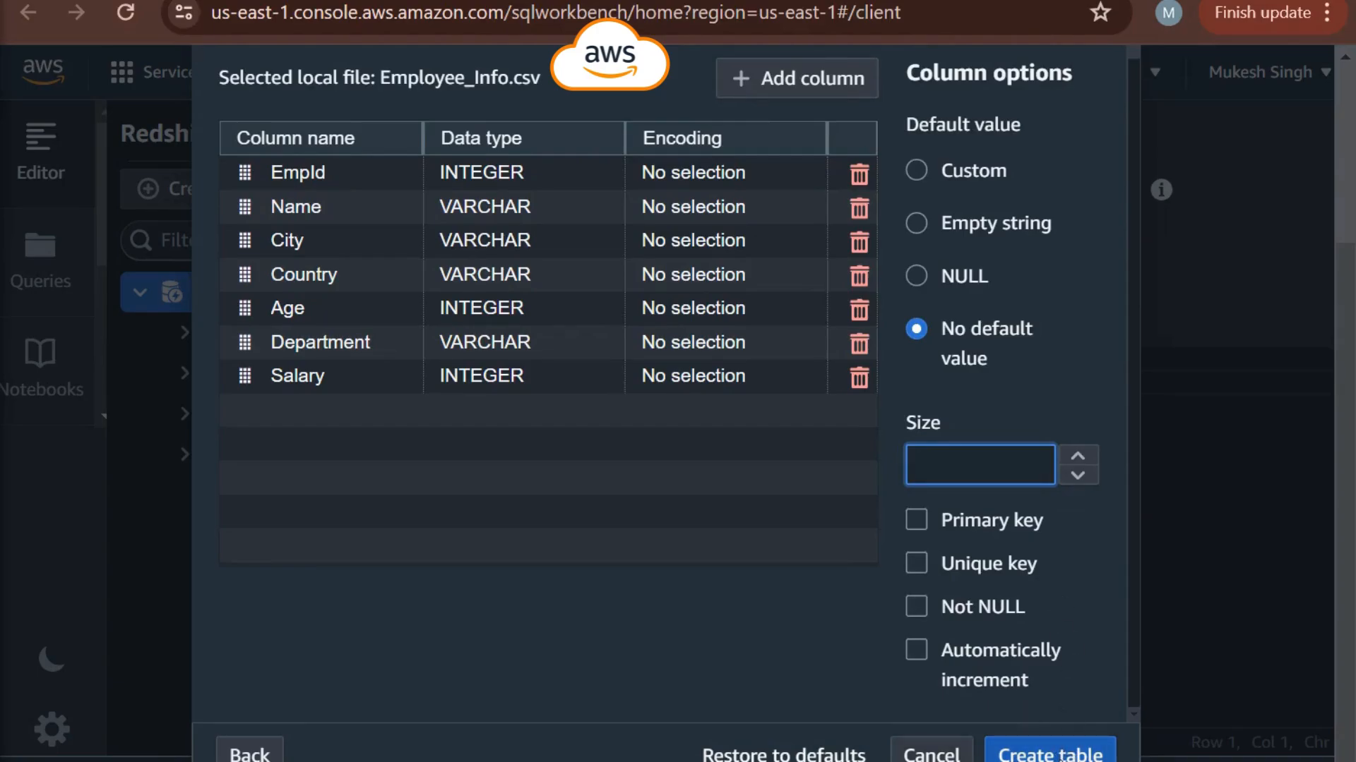
left_click(1050, 754)
scroll(1111, 624, "up", 3)
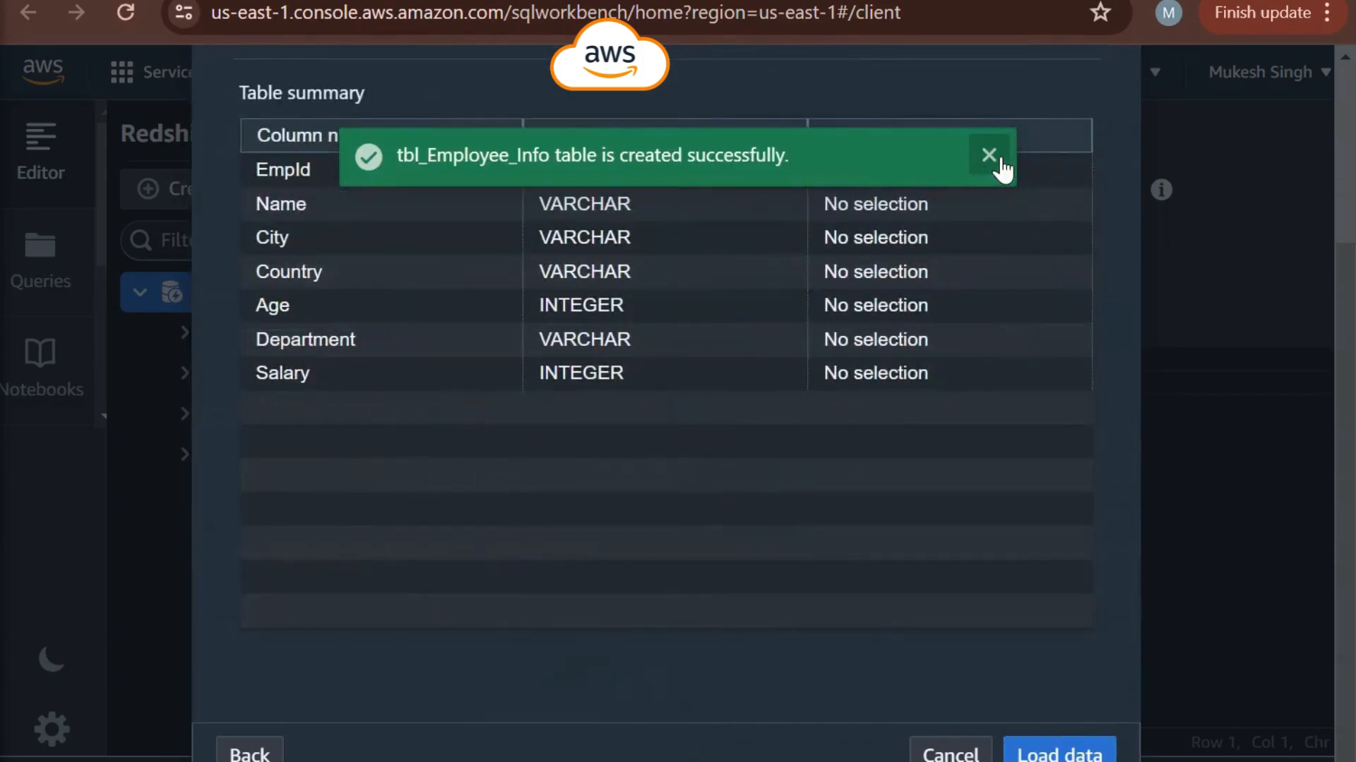
left_click(989, 156)
- Review the target workgroup, database, schema and table summary, and load the file's data into tbl_Employee_Info
scroll(655, 522, "up", 4)
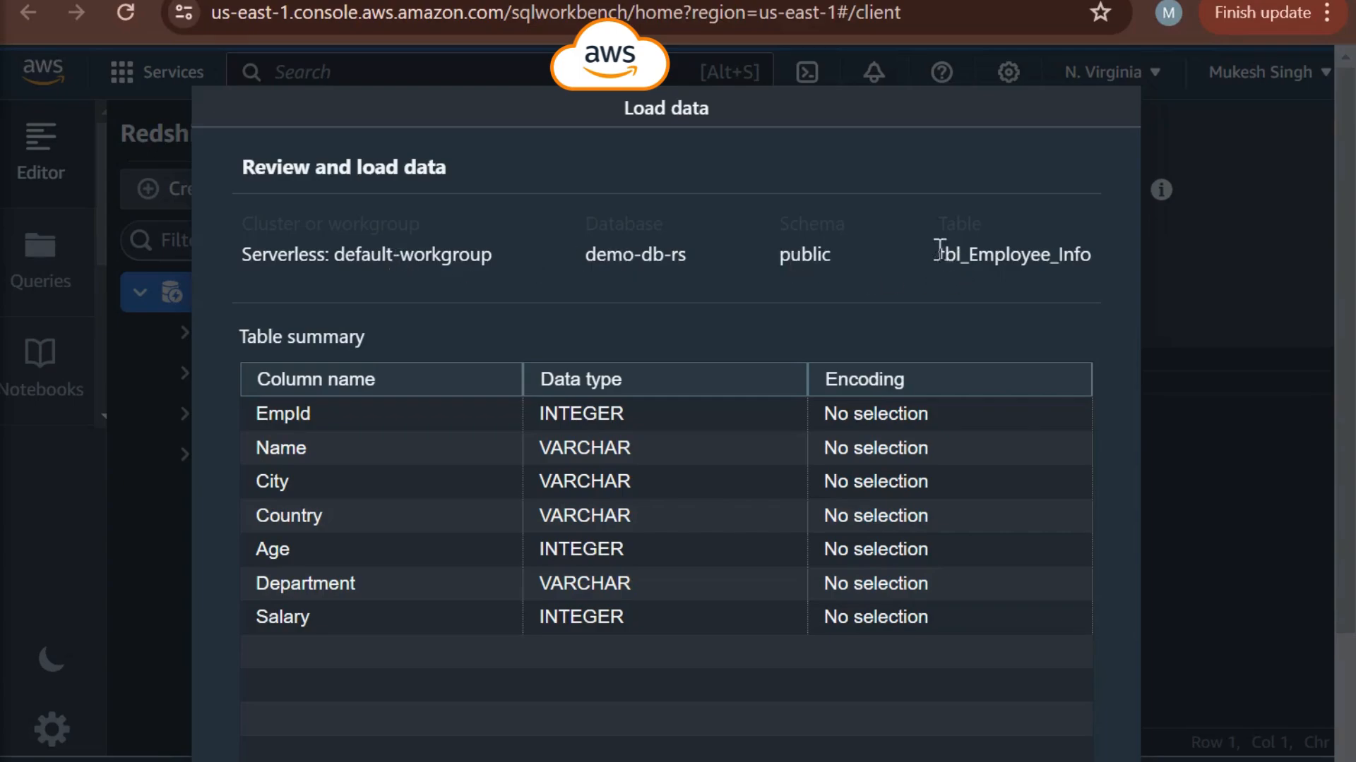
left_click_drag(1088, 267, 240, 210)
left_click(735, 332)
scroll(759, 382, "down", 3)
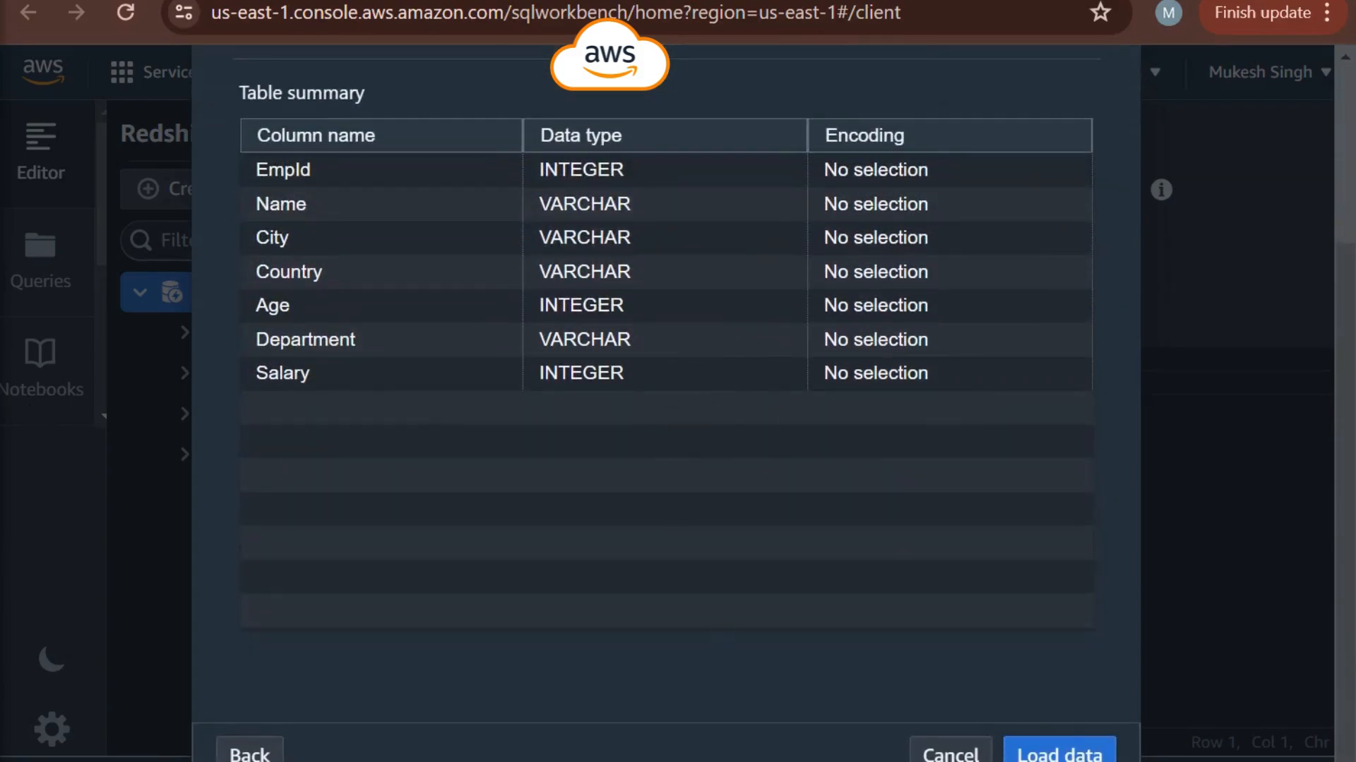
left_click(1059, 754)
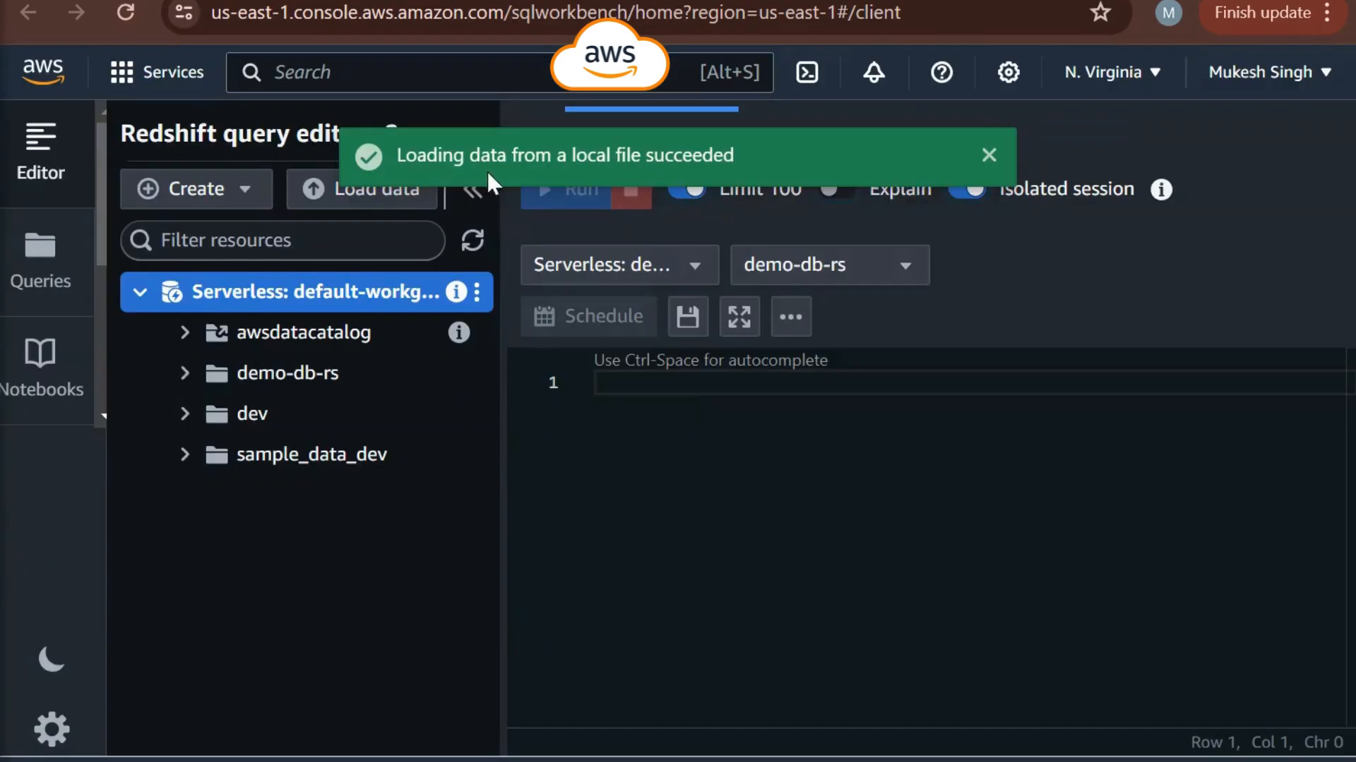
left_click(988, 155)
- Expand demo-db-rs down to the tables of its public schema and widen the resource tree for full table names
left_click(185, 375)
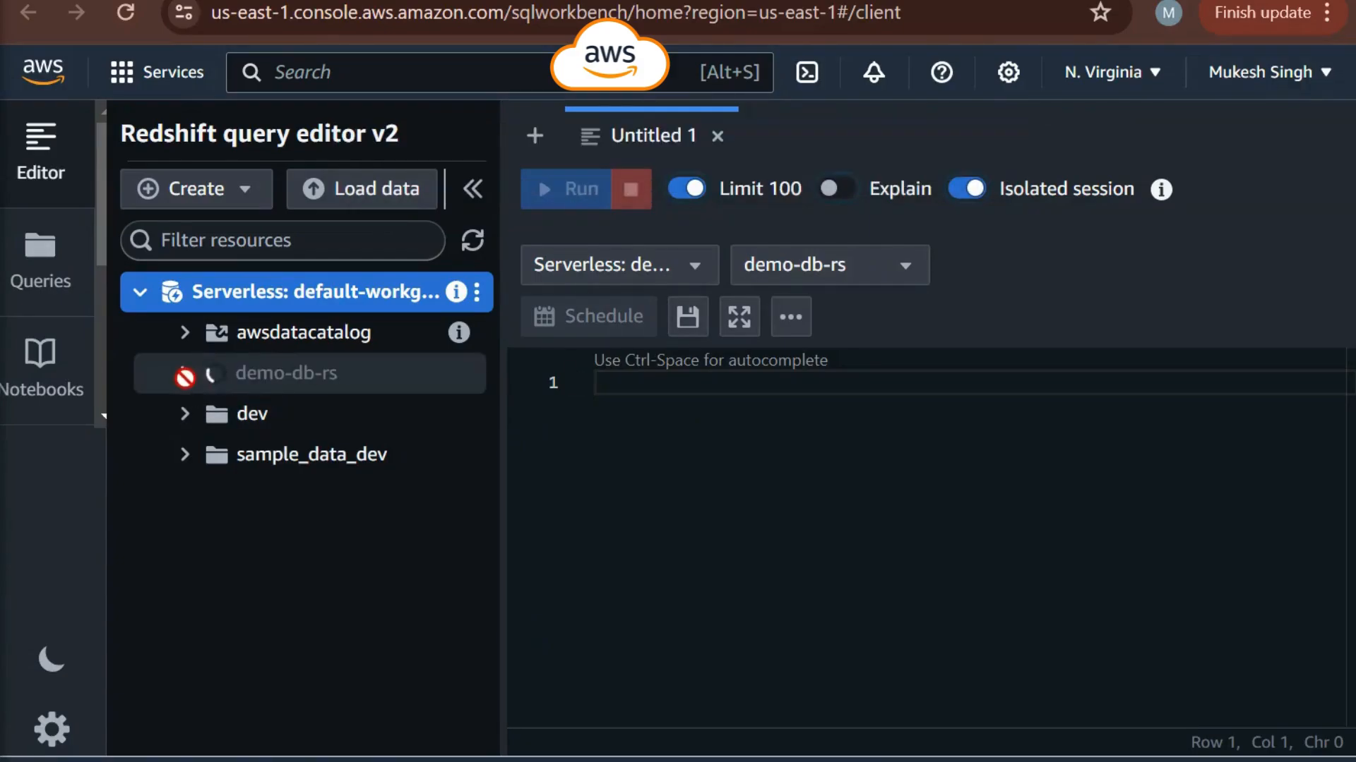
left_click(225, 424)
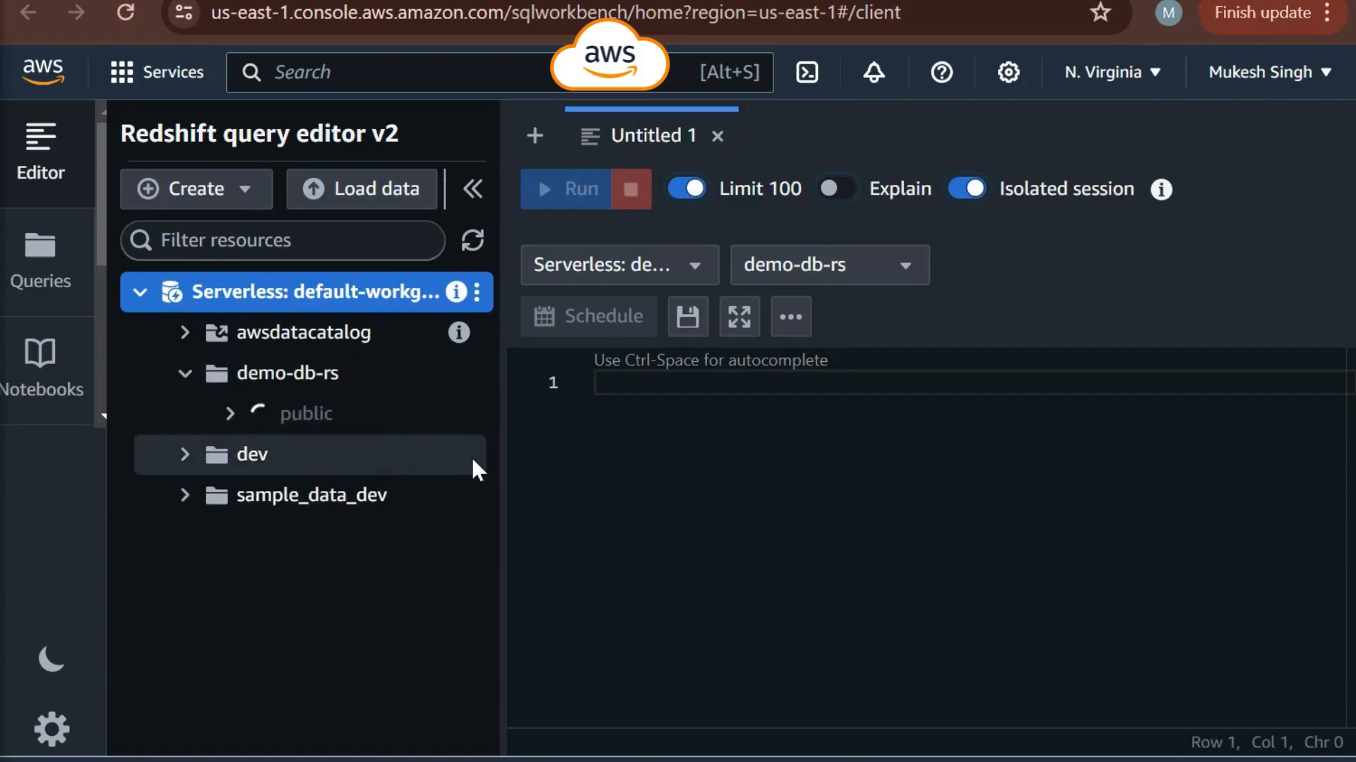
left_click(276, 459)
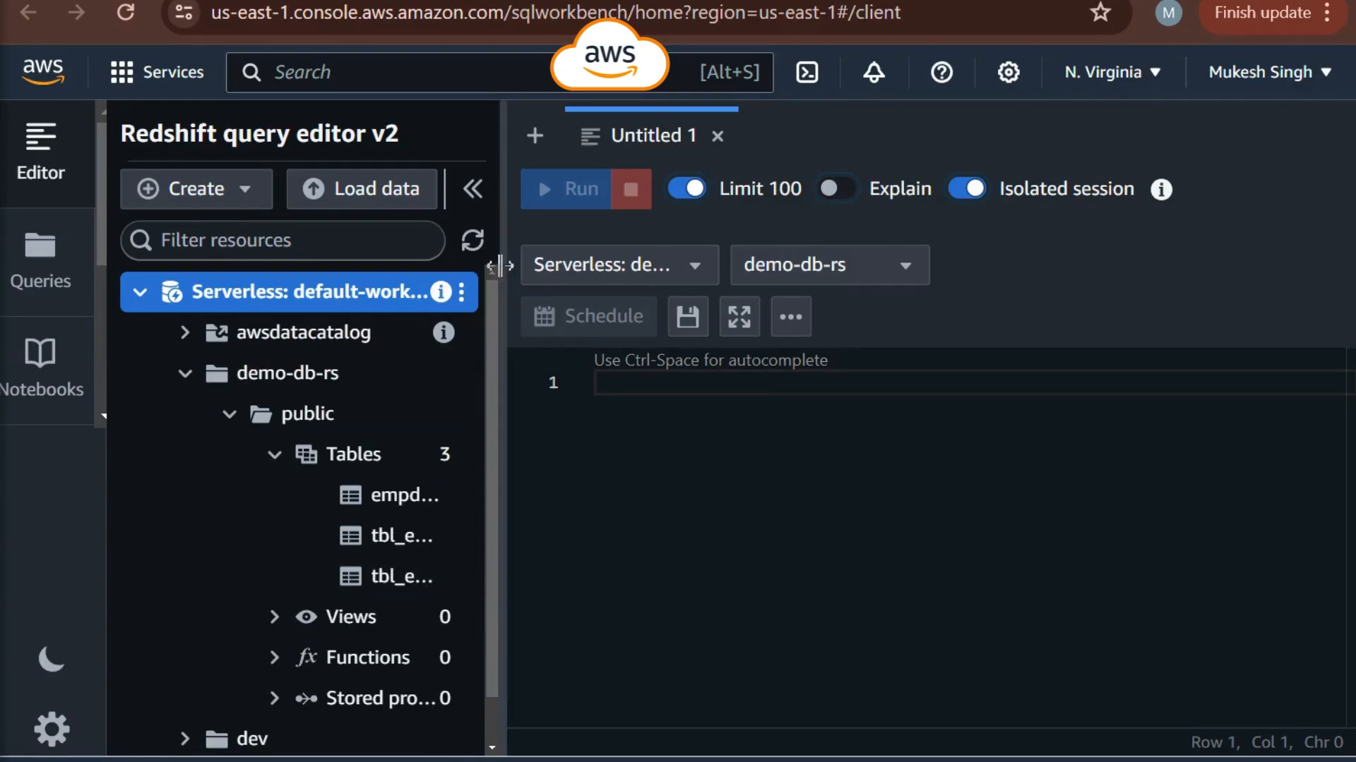
left_click_drag(510, 241, 663, 241)
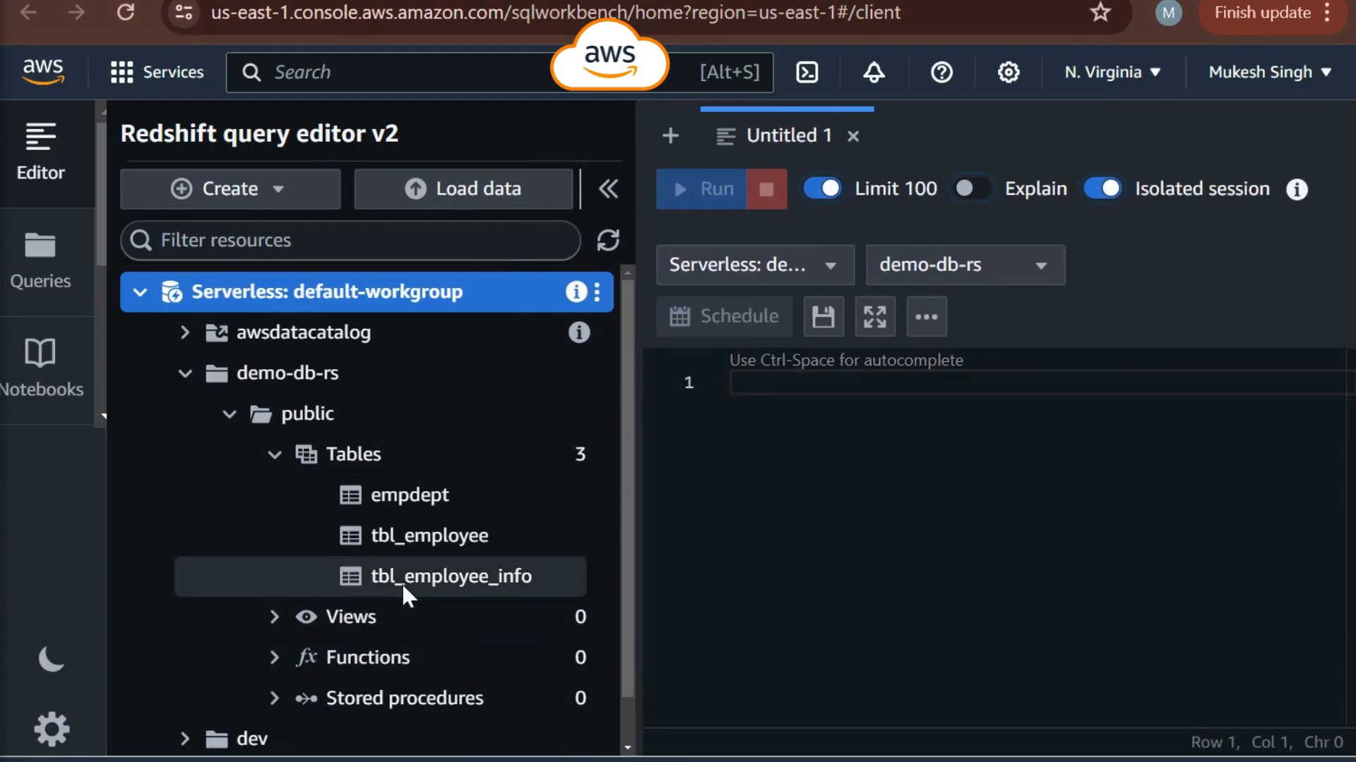
- Generate a SELECT query for all columns of tbl_employee_info, close the table's details, and run the query
right_click(488, 578)
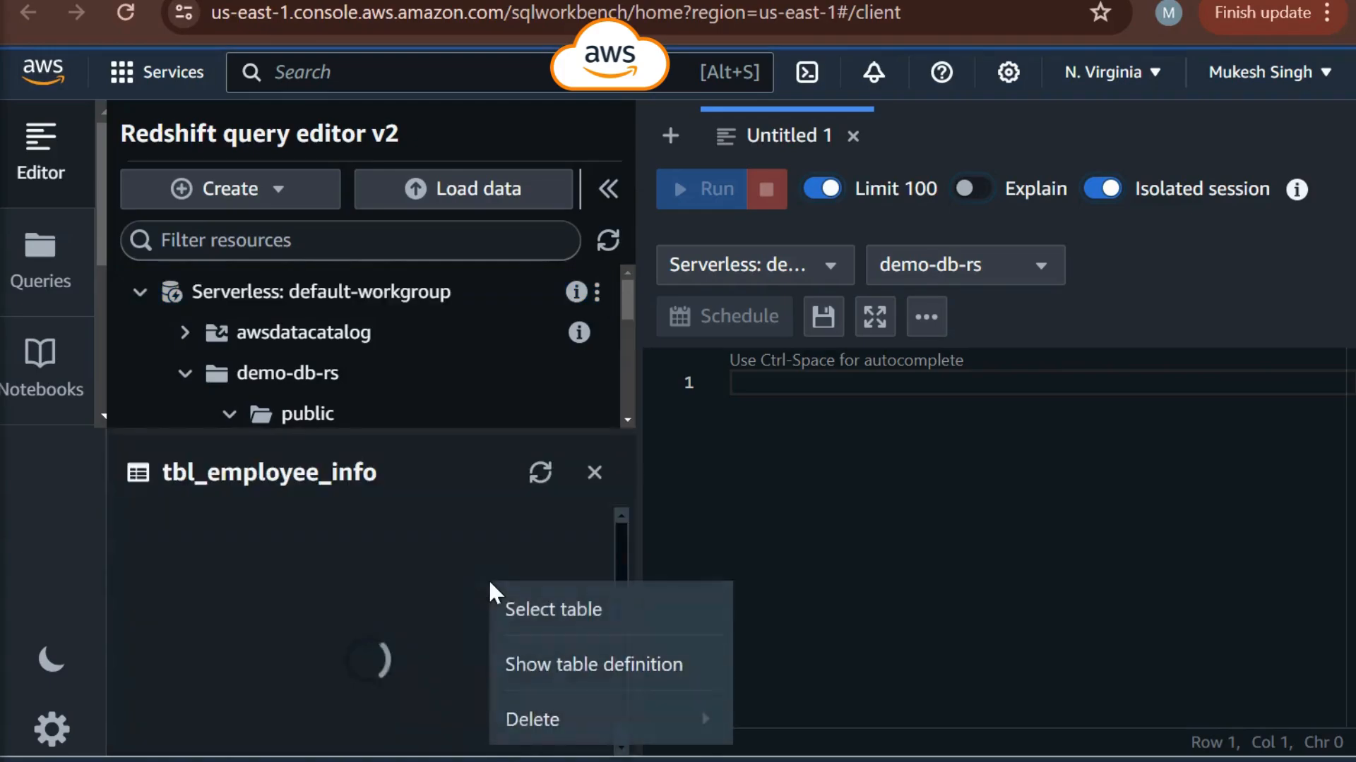
left_click(523, 610)
left_click(595, 473)
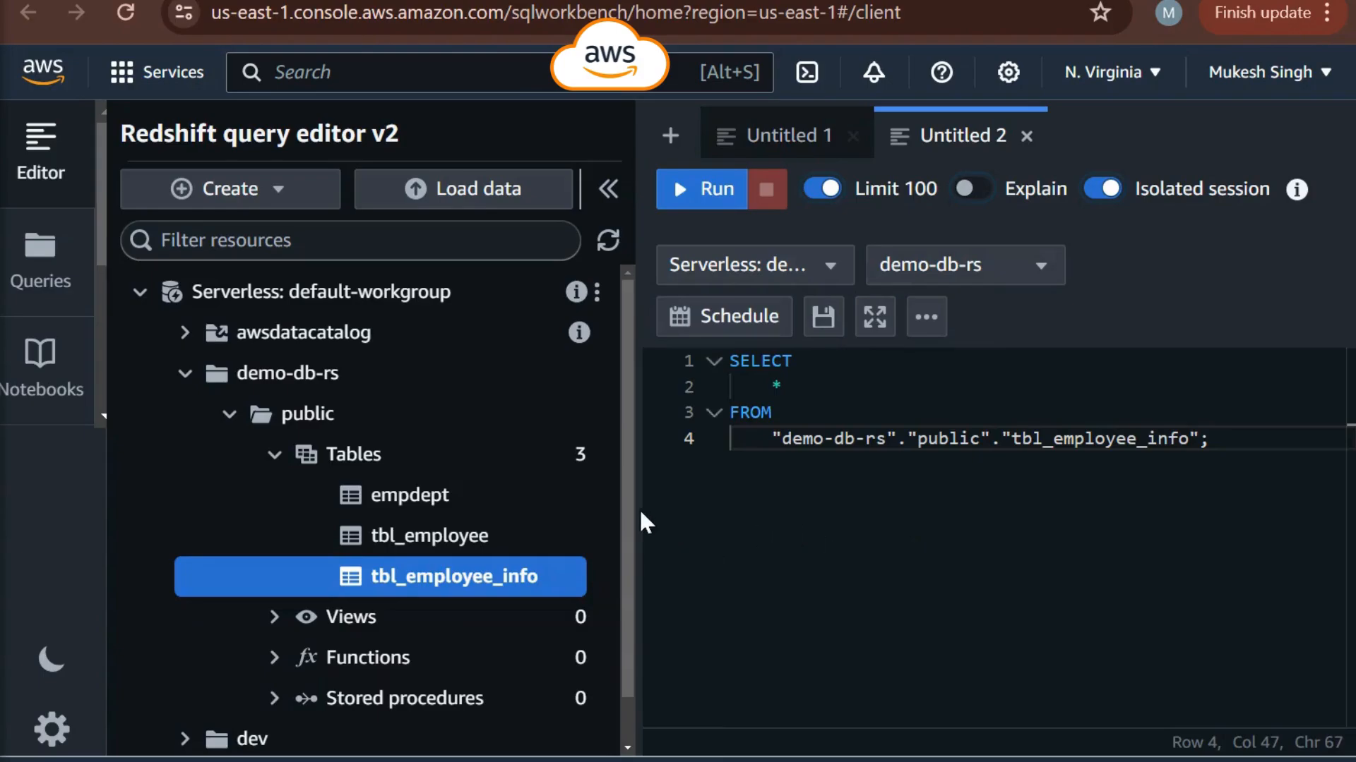
left_click(699, 190)
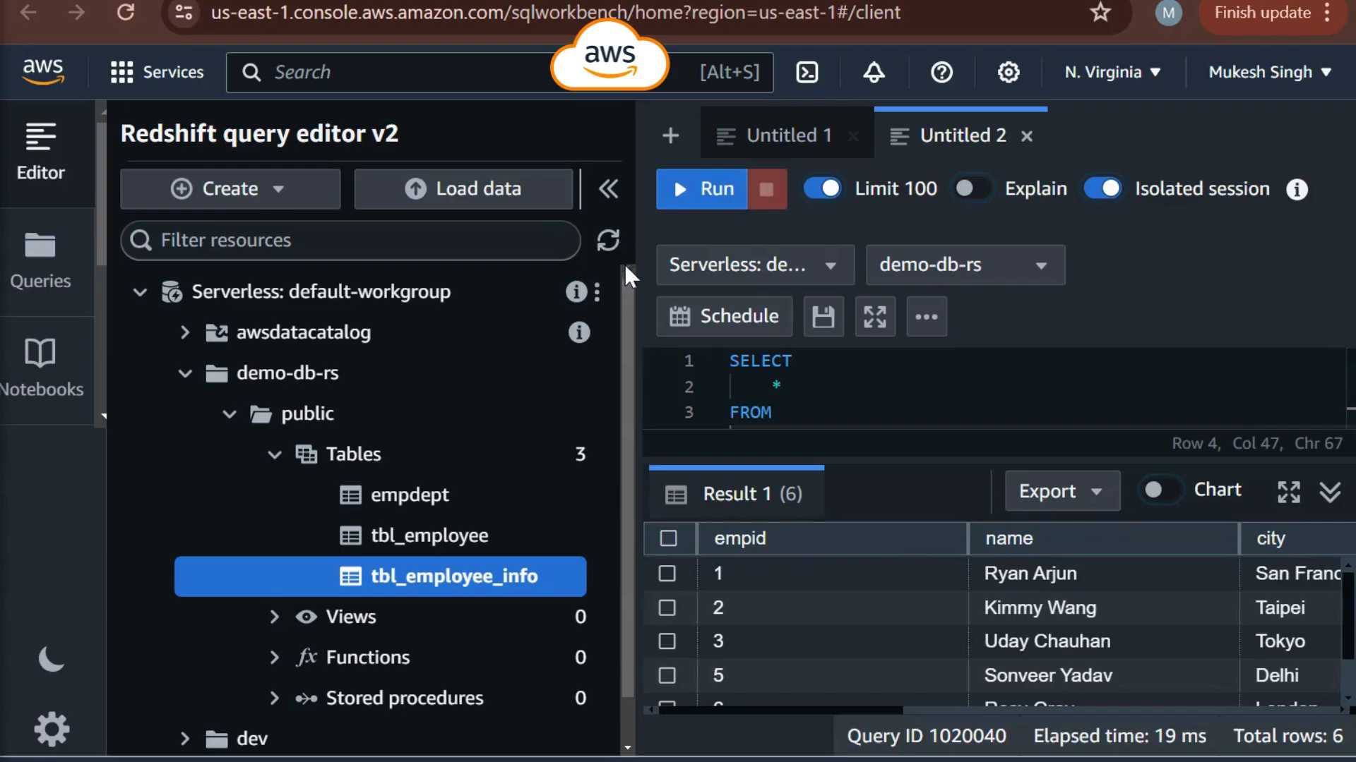
- Collapse the resource tree, examine the query result's columns and rows, and check the available export formats
left_click(609, 188)
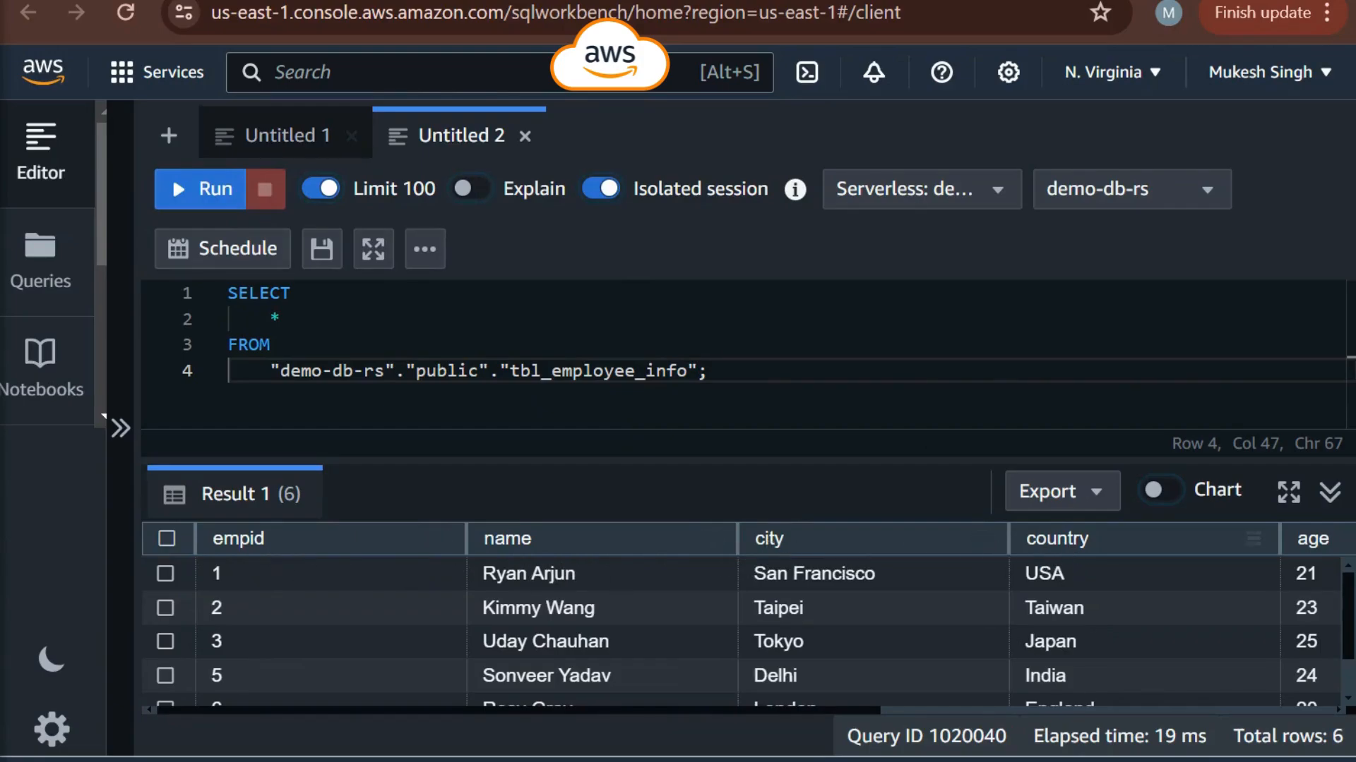
left_click_drag(790, 710, 1073, 710)
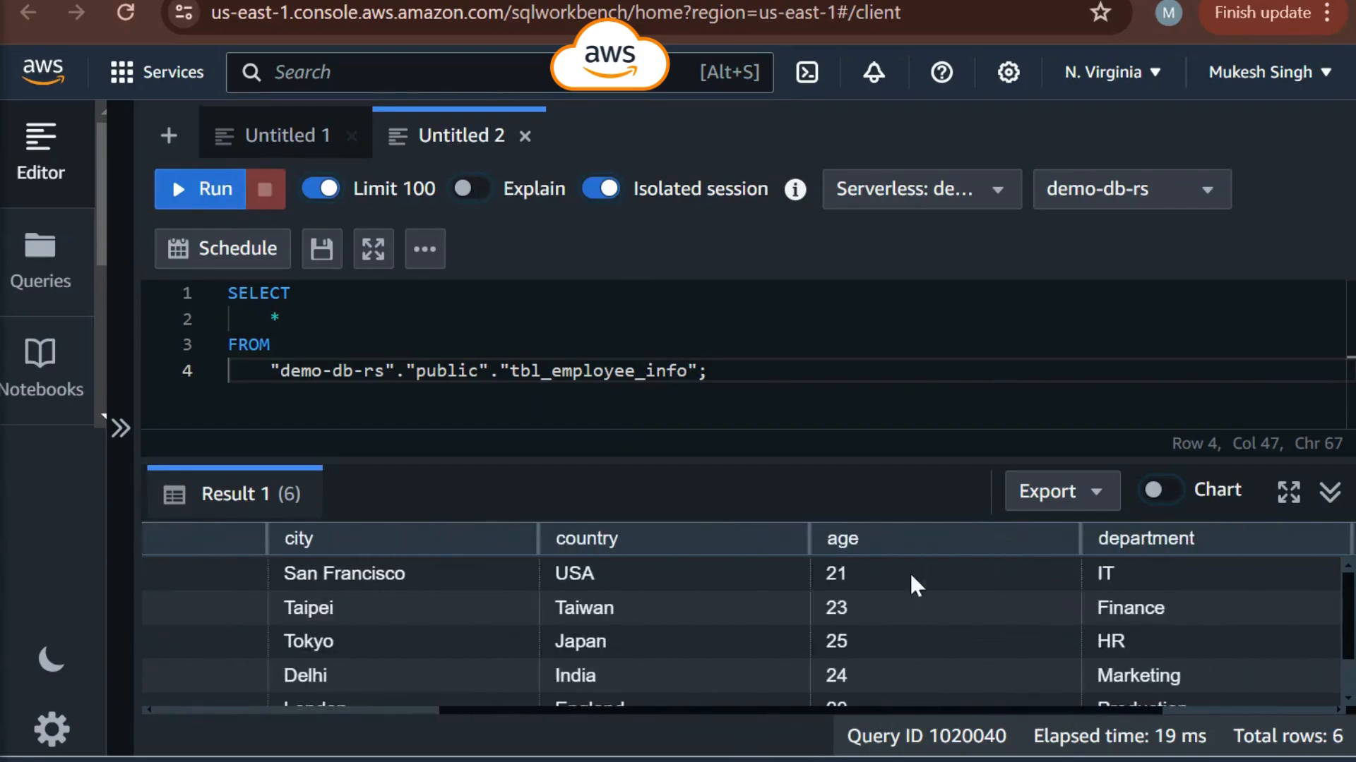
left_click_drag(974, 712, 1144, 712)
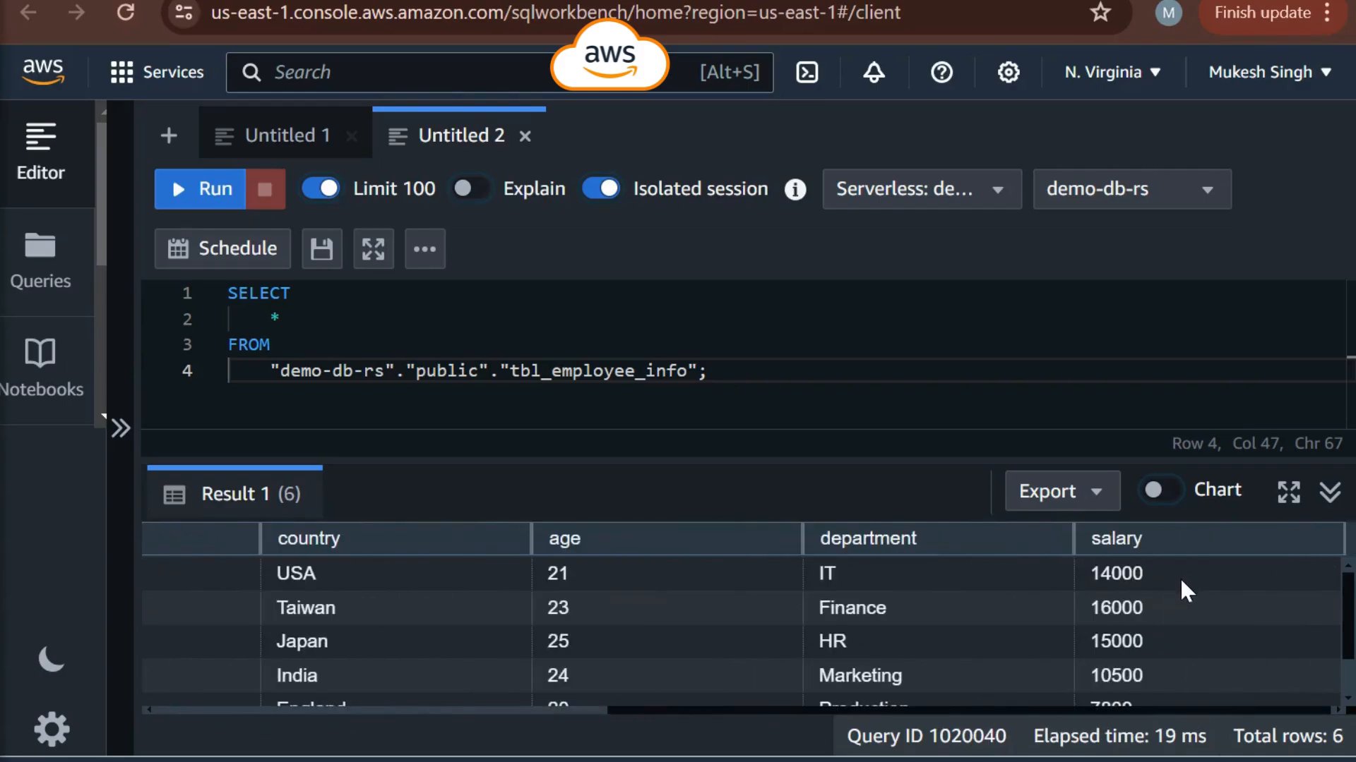
scroll(844, 668, "down", 2)
scroll(841, 667, "up", 2)
left_click(1095, 499)
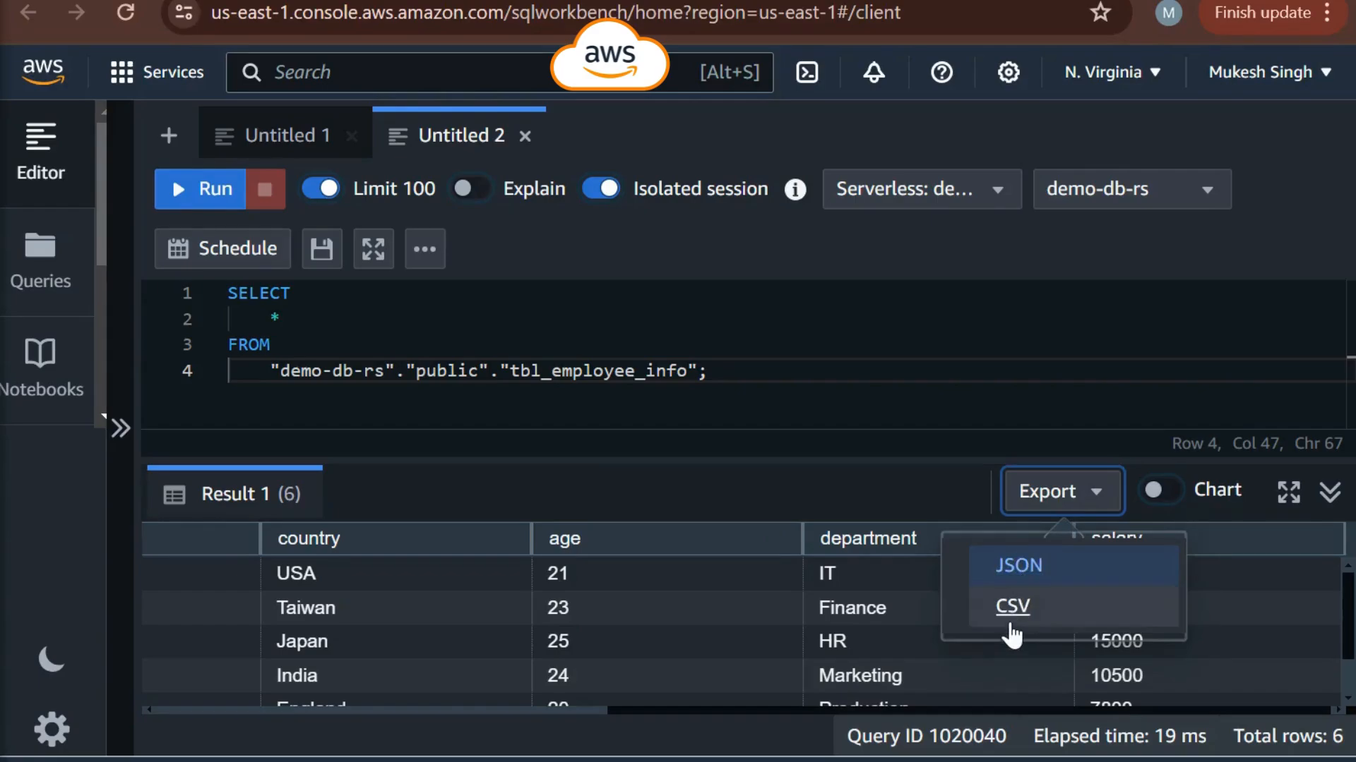
left_click(837, 486)
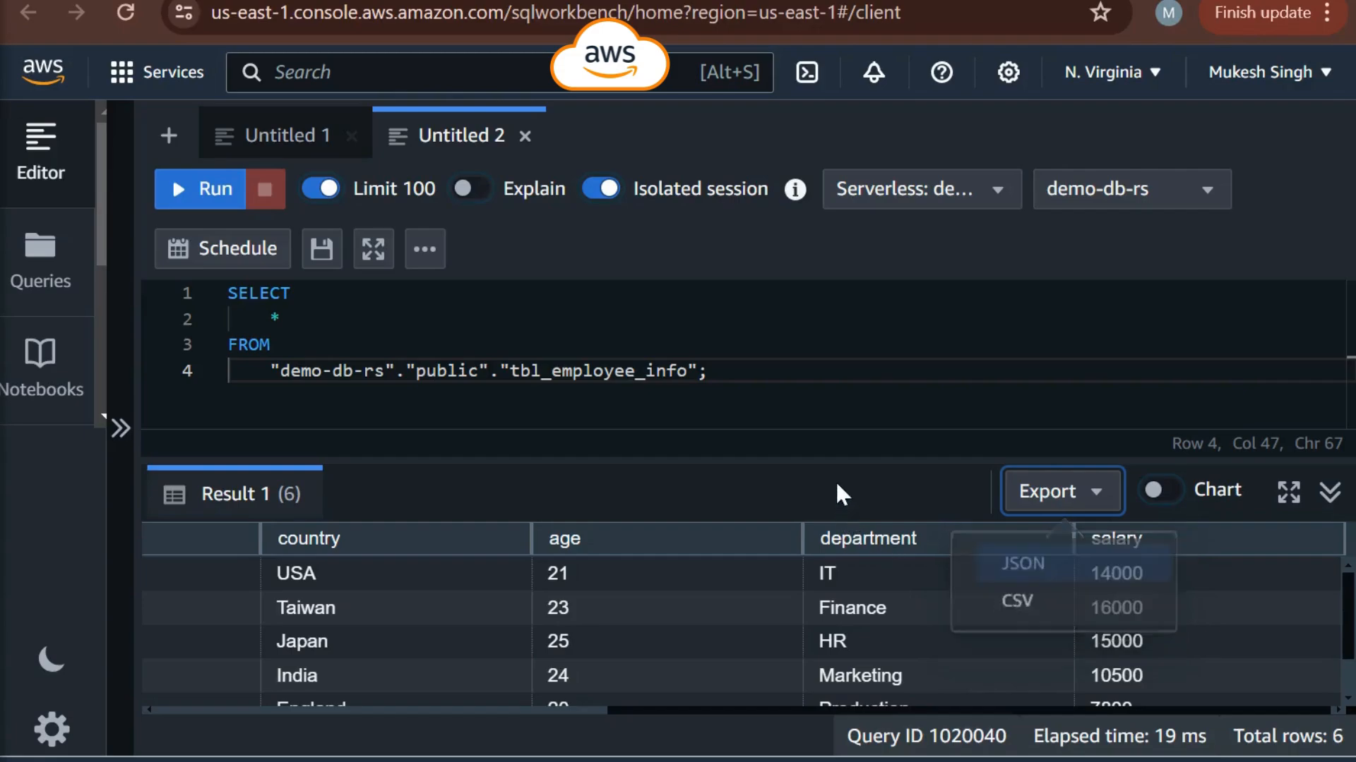